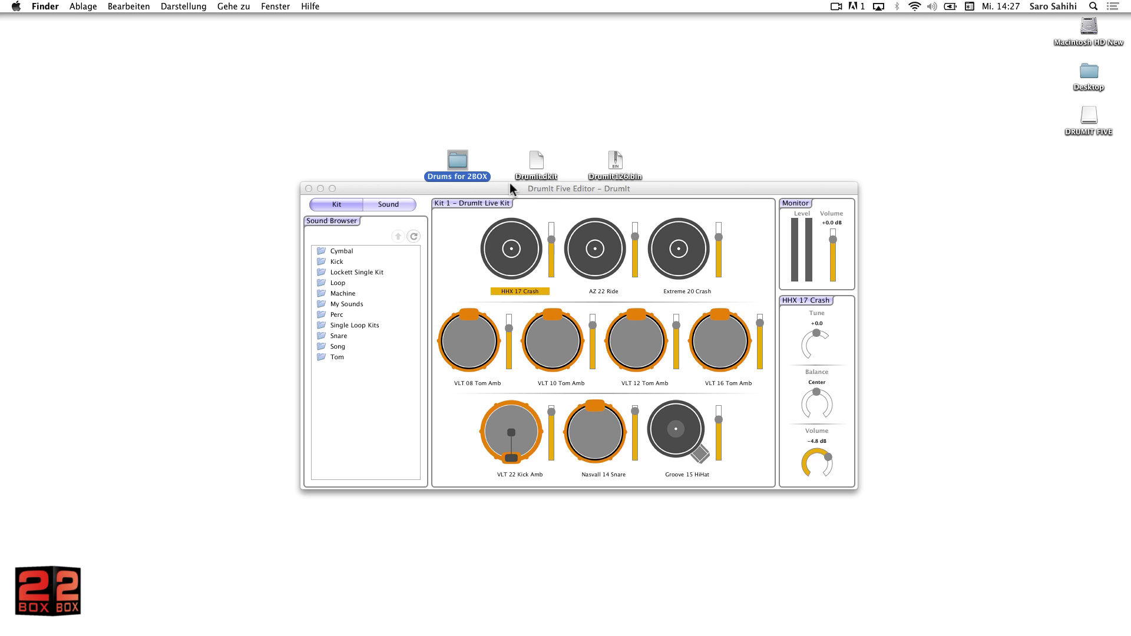
- Switch to Sound editing and move the audio browser up to the parent folder with Cymbal, Gong, HH, Kick and Snare
left_click(389, 204)
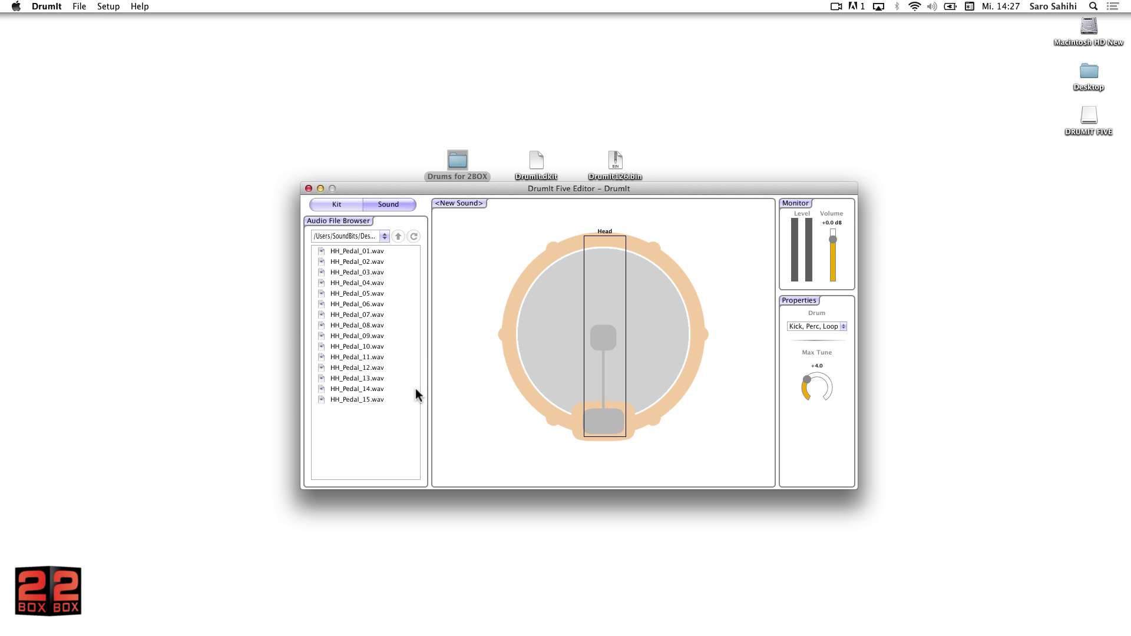
left_click(386, 235)
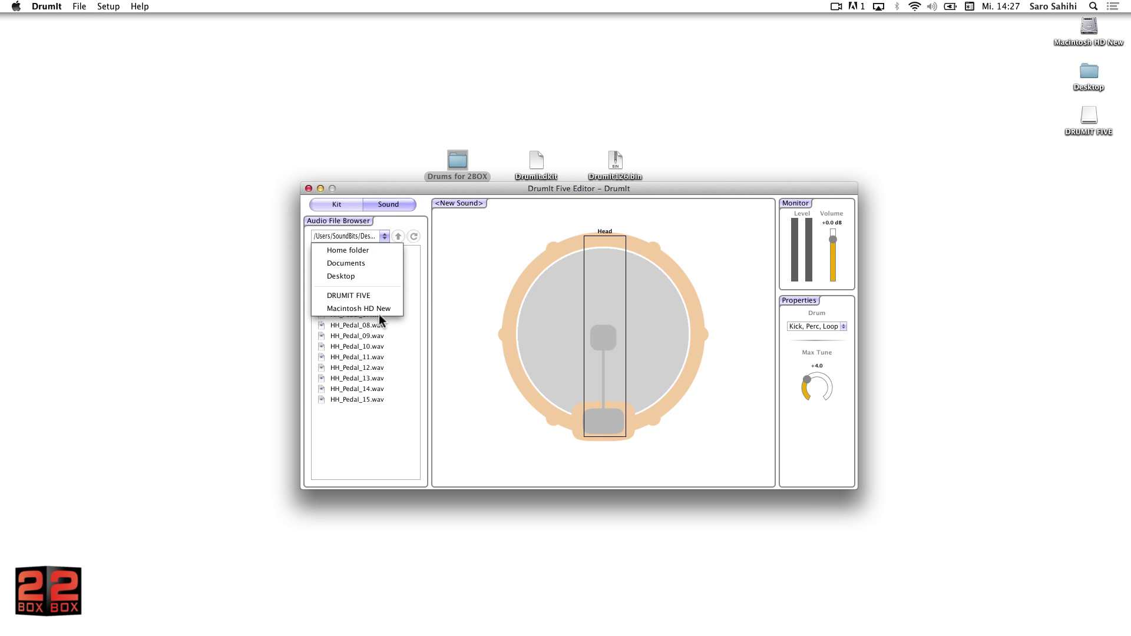
left_click(412, 349)
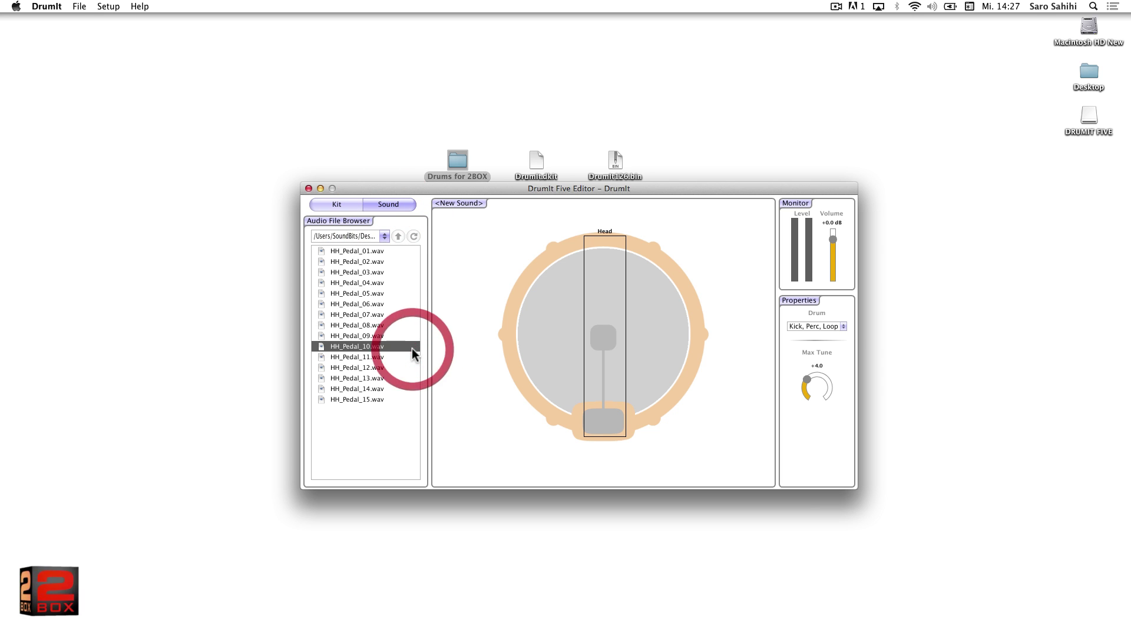
left_click(399, 236)
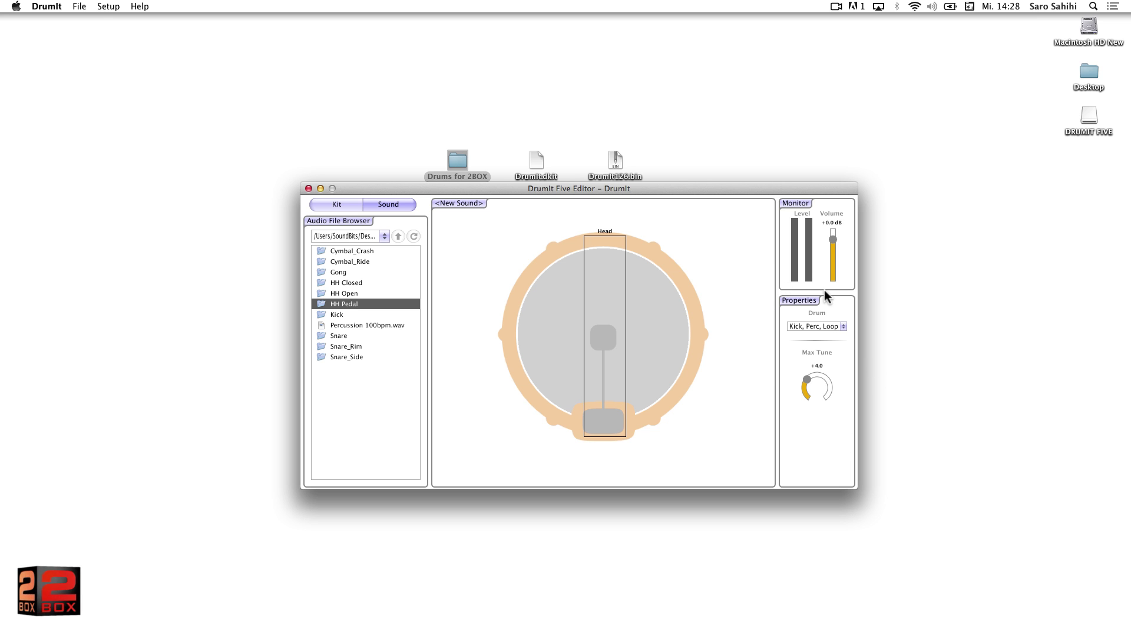
left_click(844, 326)
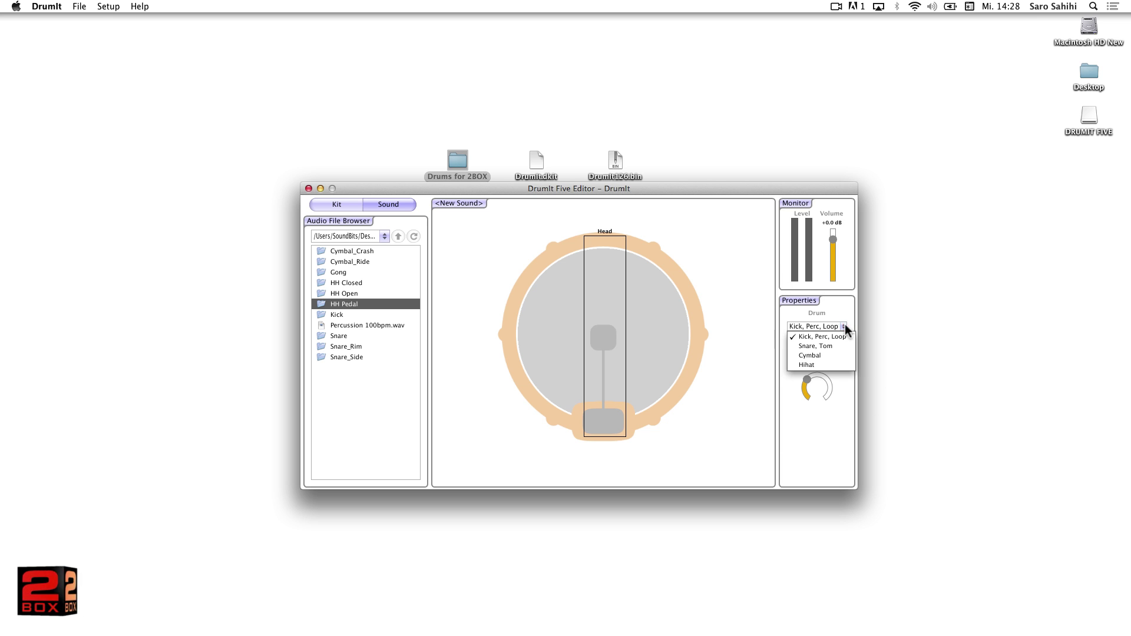
left_click(845, 362)
left_click(843, 397)
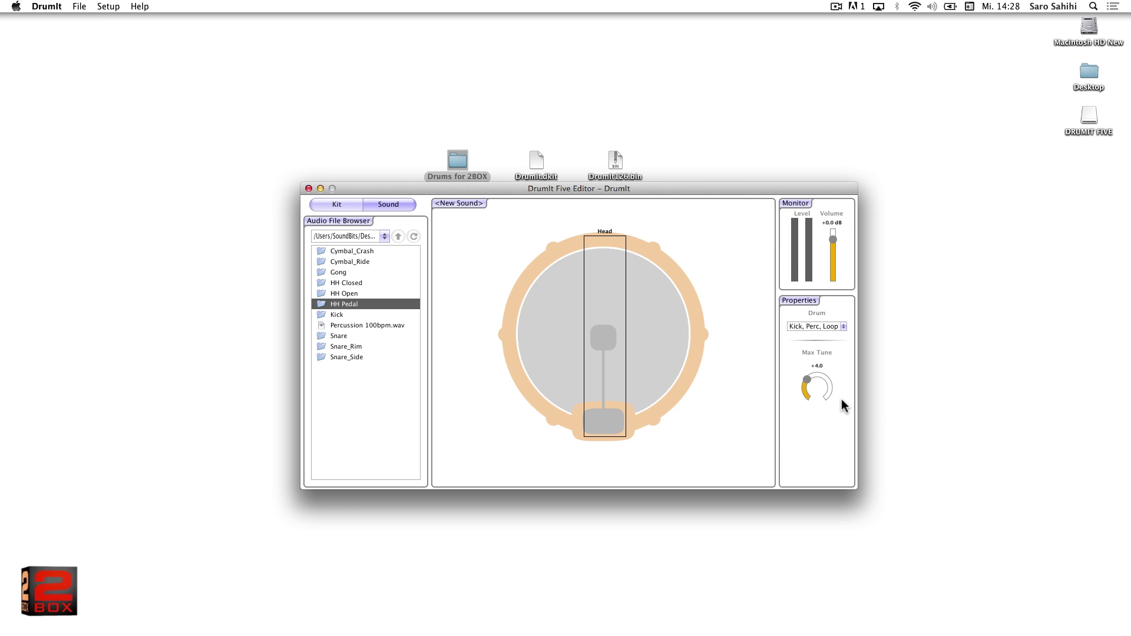
left_click_drag(808, 380, 834, 380)
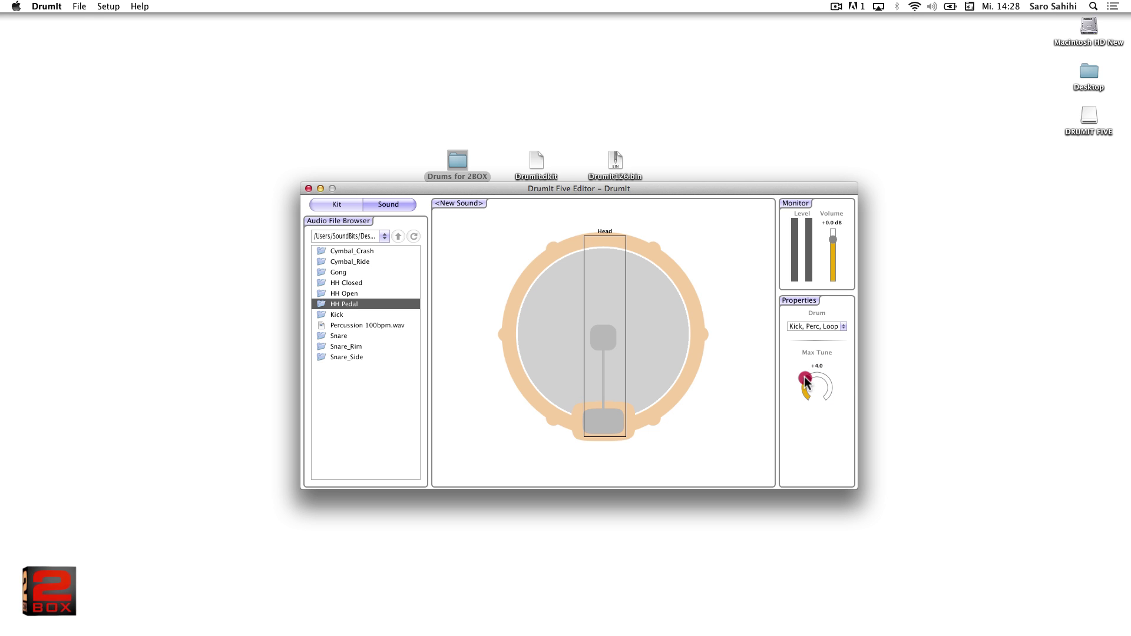
left_click(804, 379)
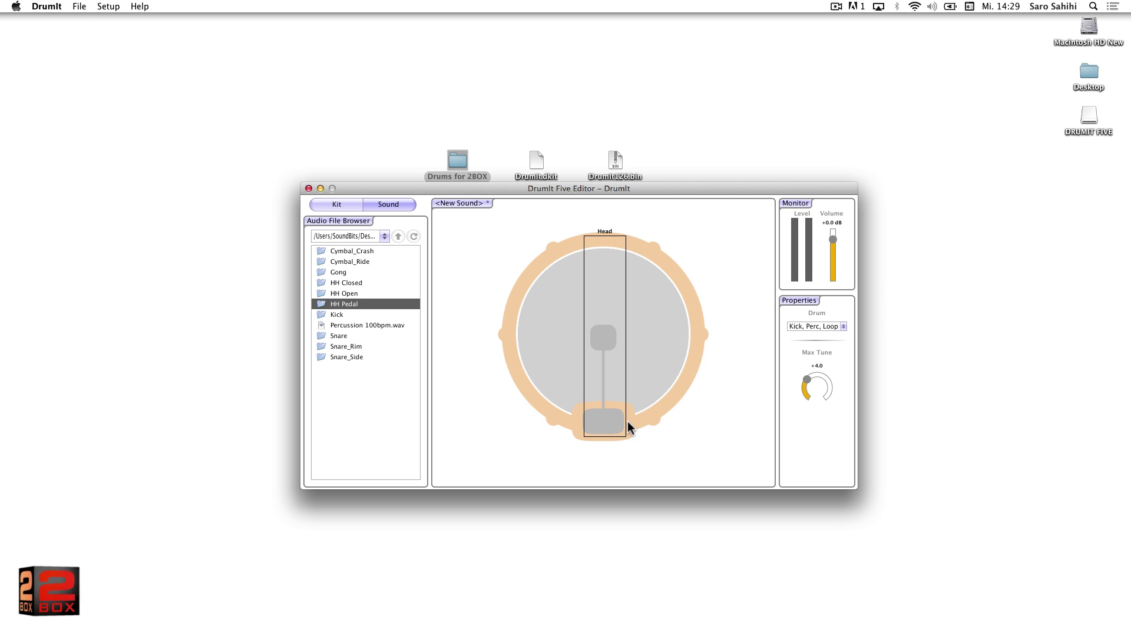
- Add Percussion 100bpm.wav to the Head zone as a looping layer, then delete that layer
left_click_drag(382, 327, 605, 320)
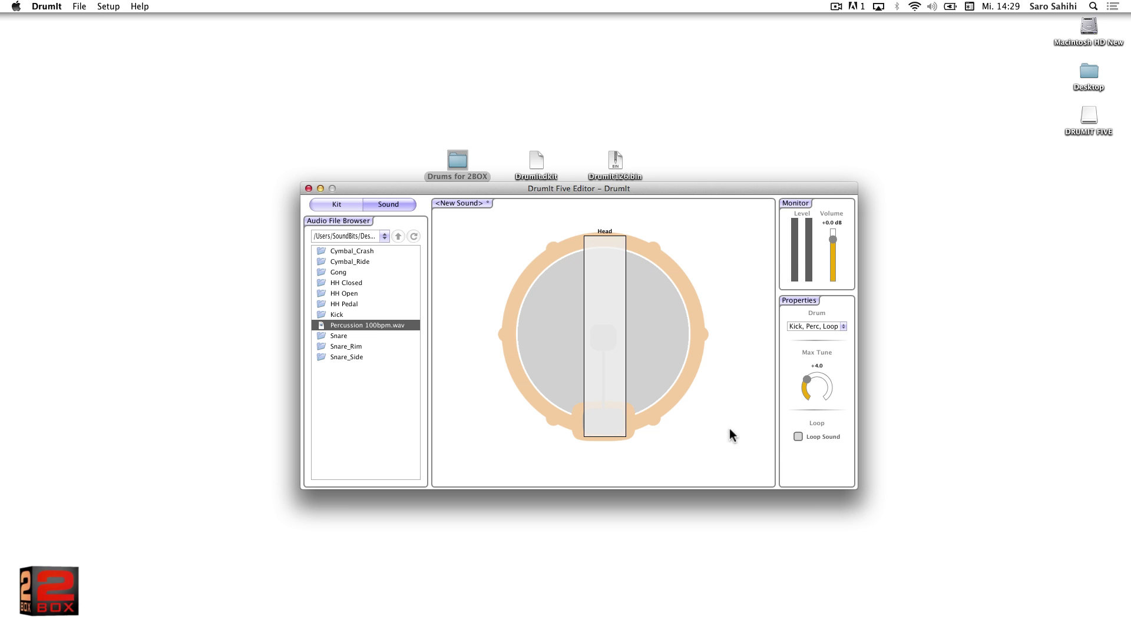
left_click(798, 437)
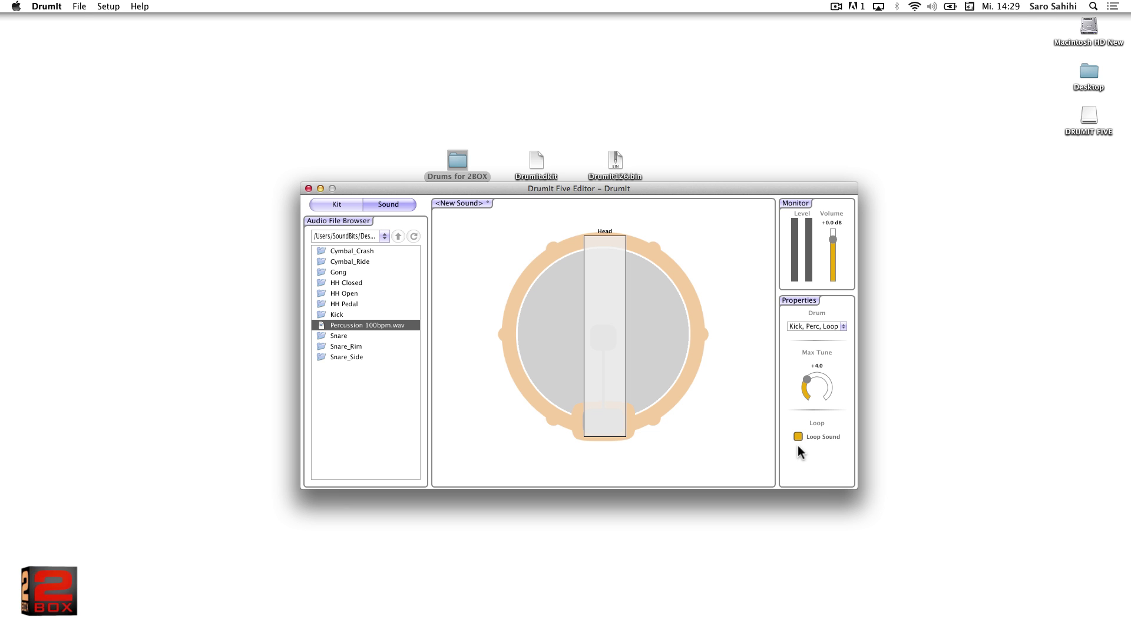
left_click(617, 355)
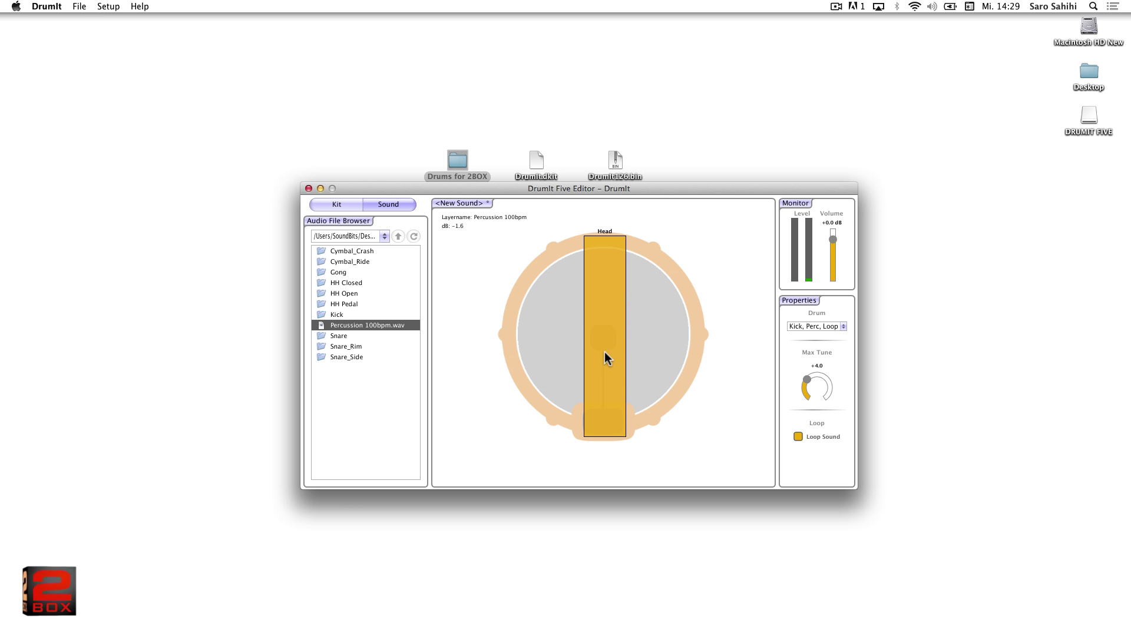
key("BackSpace")
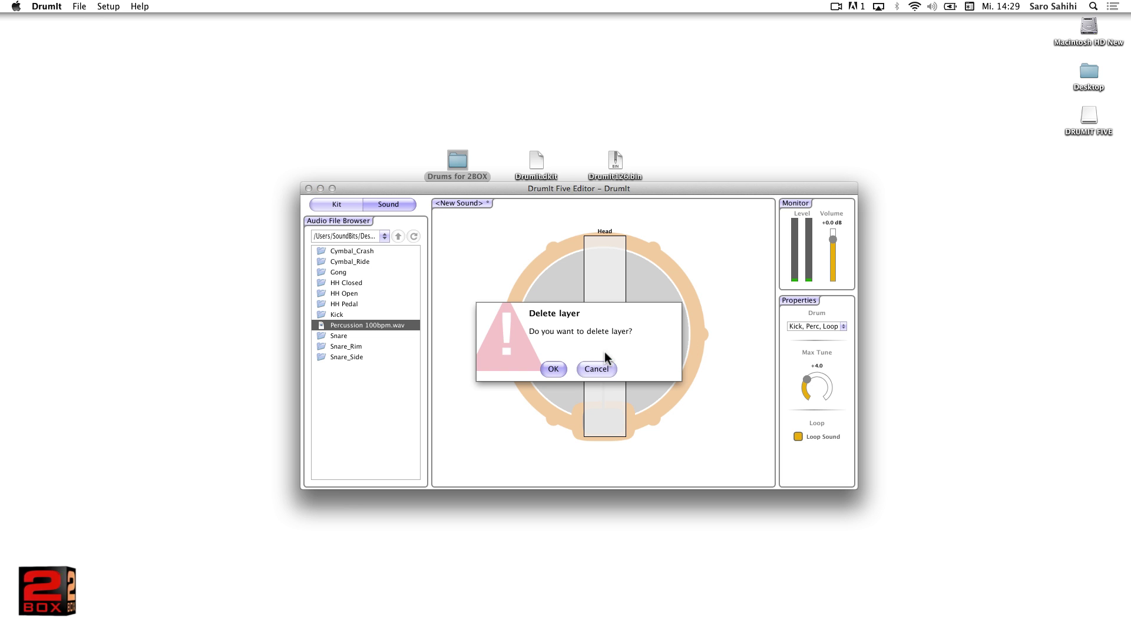
left_click(554, 369)
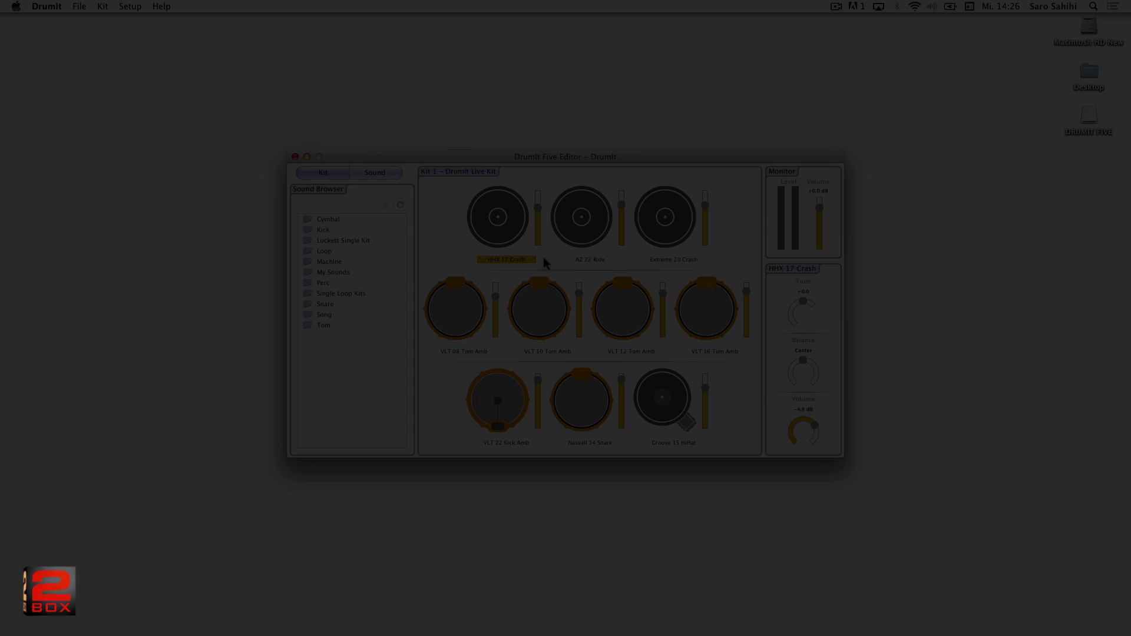
- Move the editor aside and open the Kick folder inside Drums for 2BOX in Finder
left_click_drag(536, 156, 524, 150)
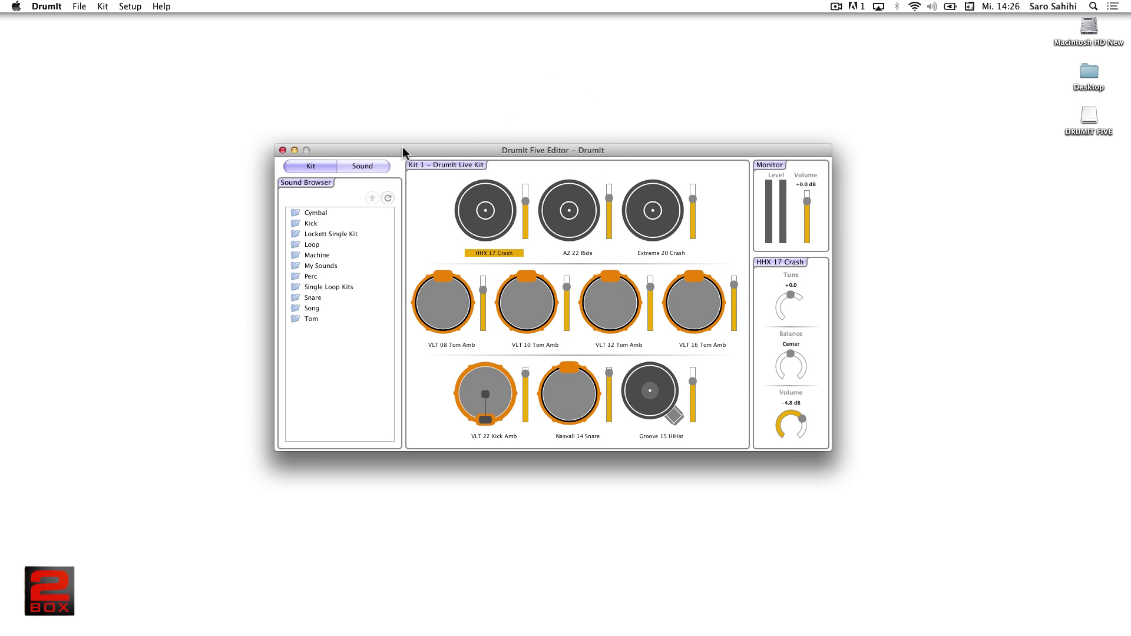
left_click_drag(402, 147, 673, 309)
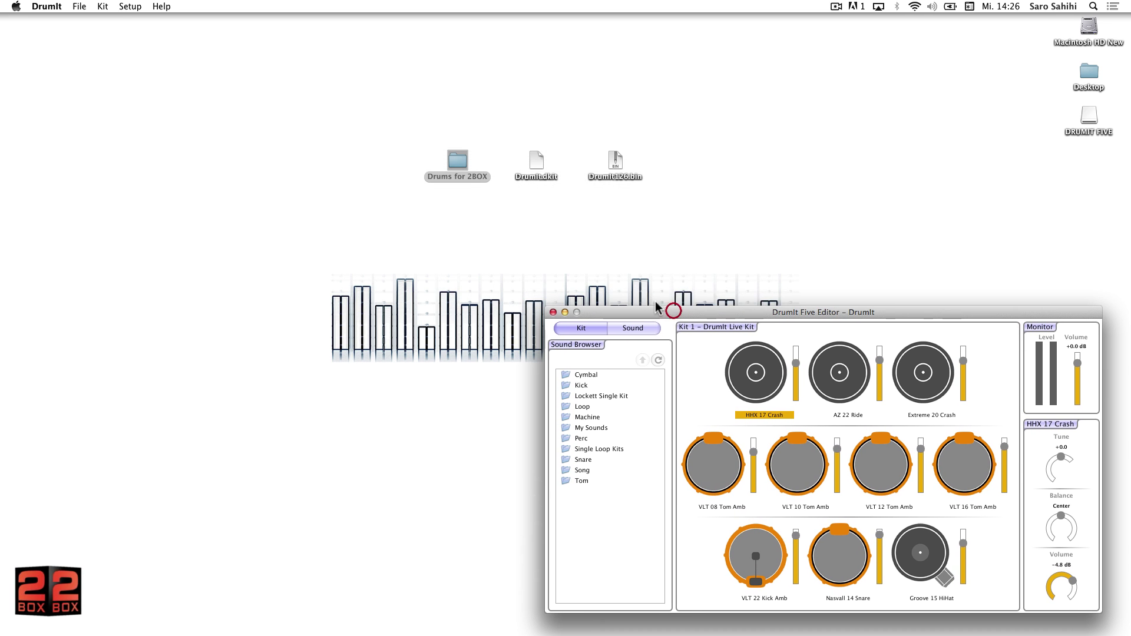
double_click(459, 160)
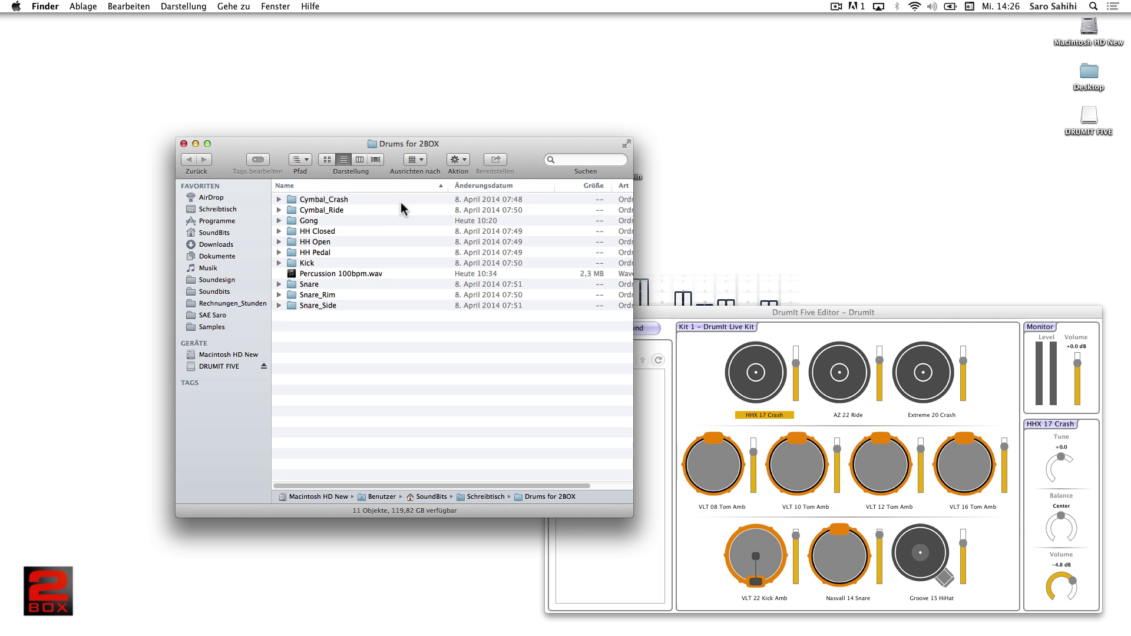
left_click(307, 265)
double_click(307, 265)
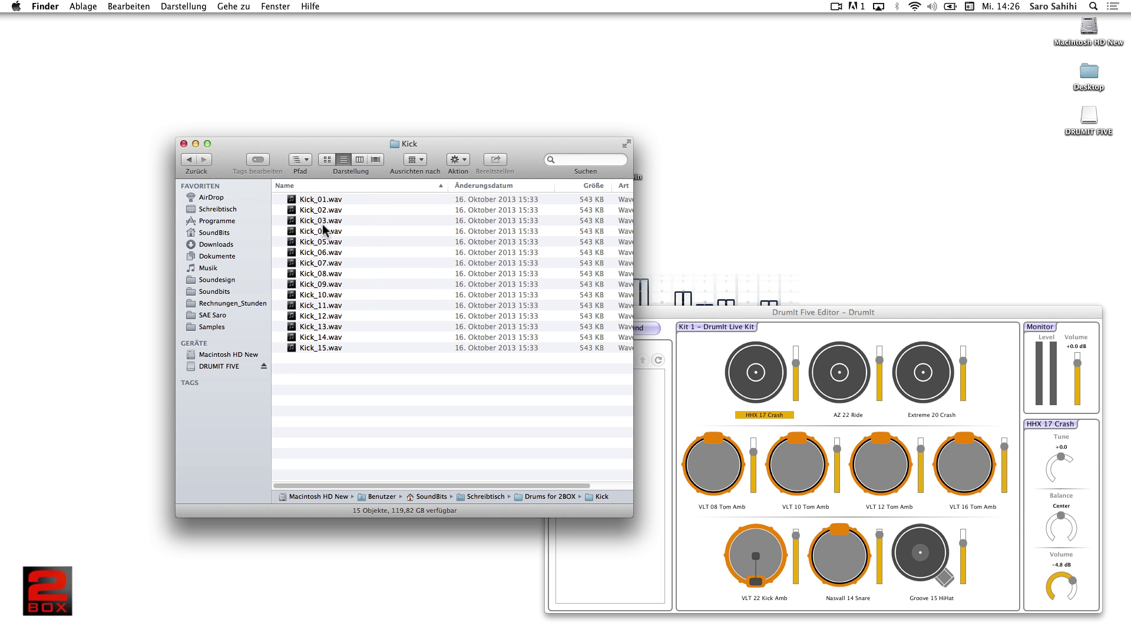
- Preview the kick samples in Quick Look, starting from Kick_01.wav and stepping down
left_click(329, 200)
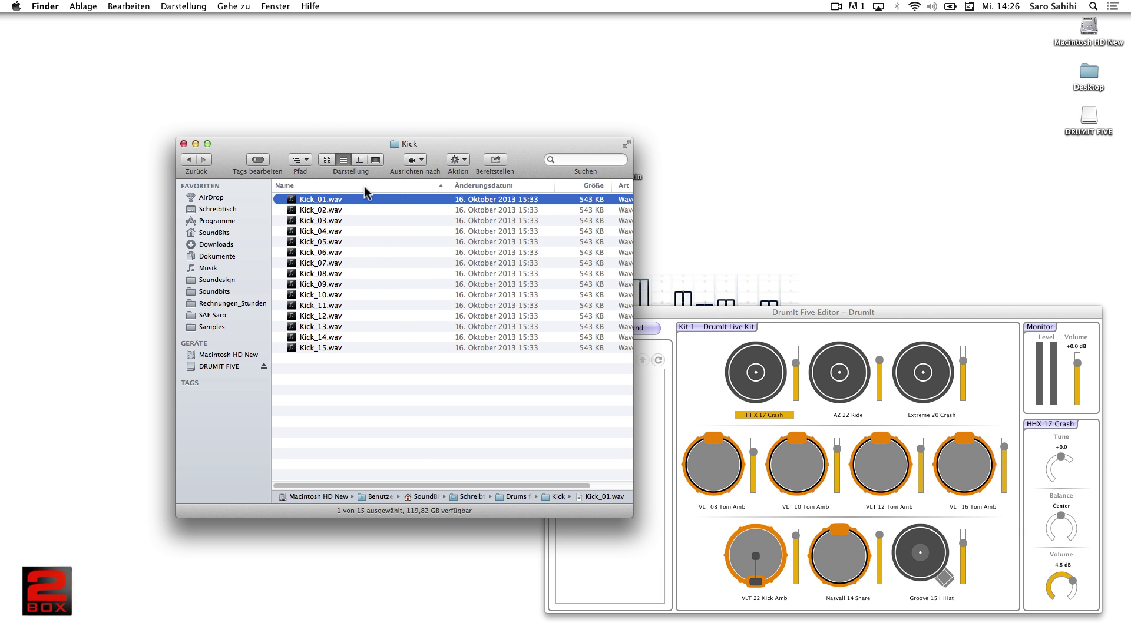
key("space")
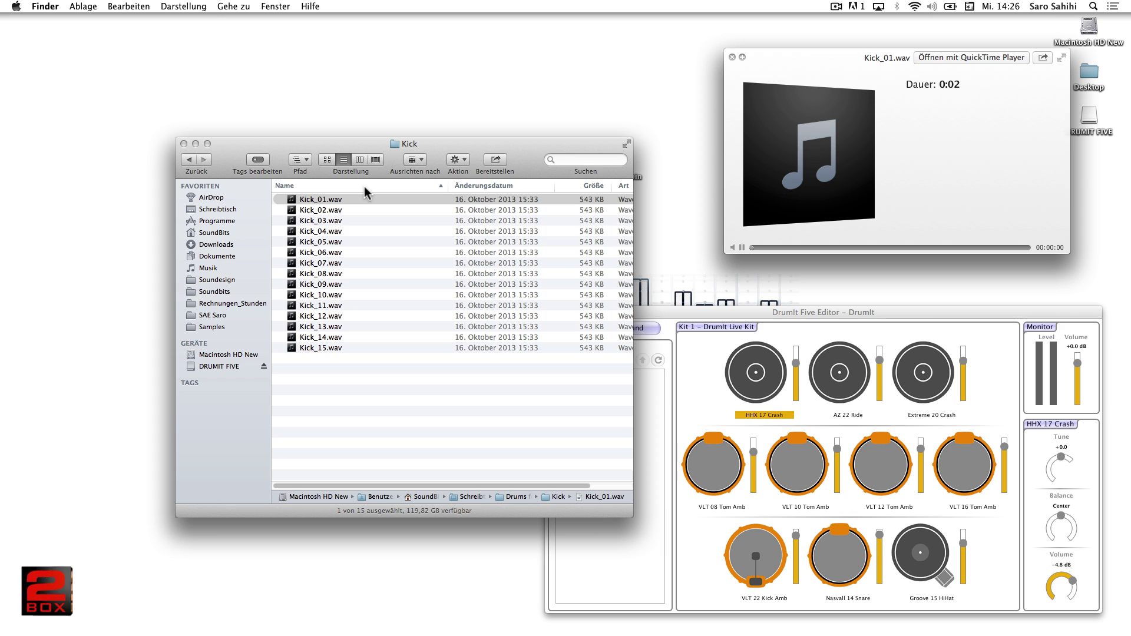
key("Down")
key("Down")
key("Down")
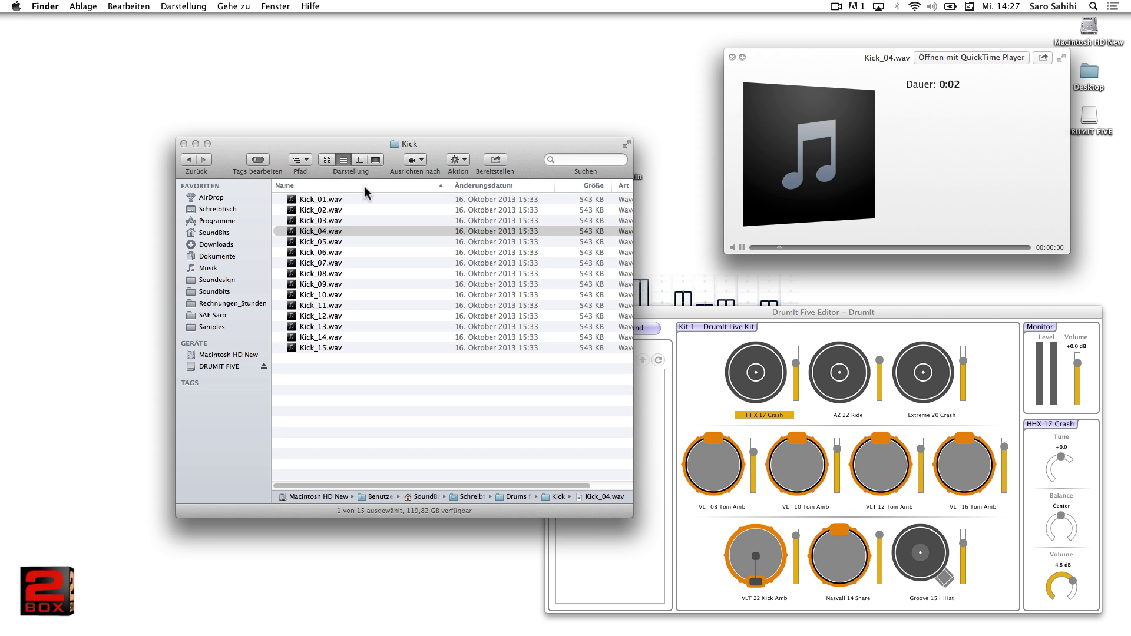
key("Down")
key("Down")
key("Down")
key("Down")
key("Down")
key("Down")
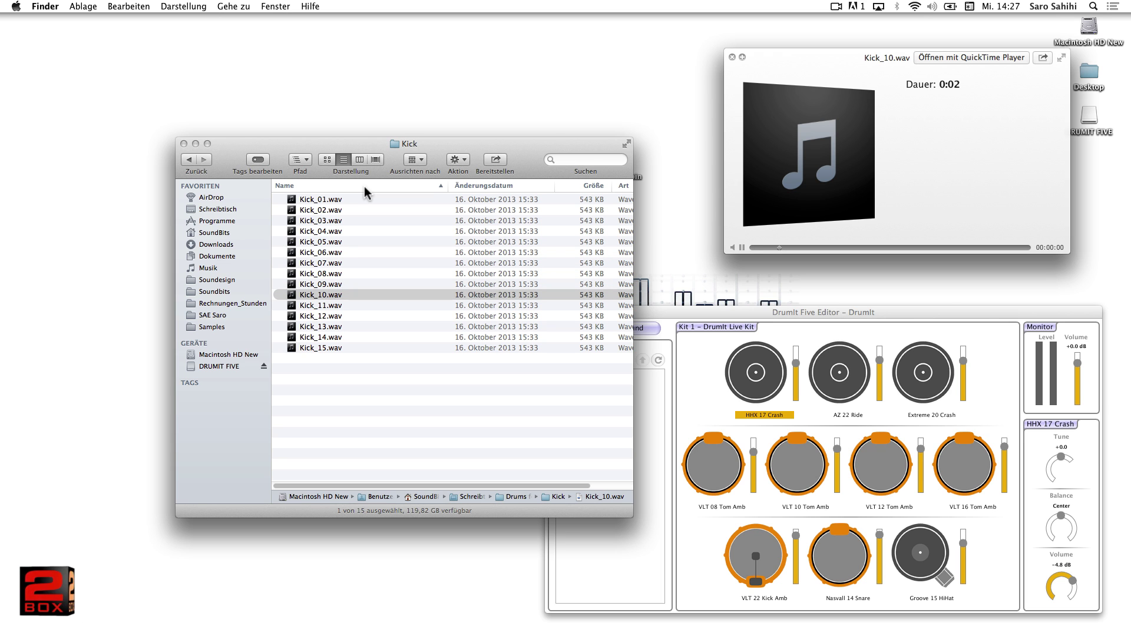
key("Down")
key("Down")
key("Down")
key("Down")
key("Down")
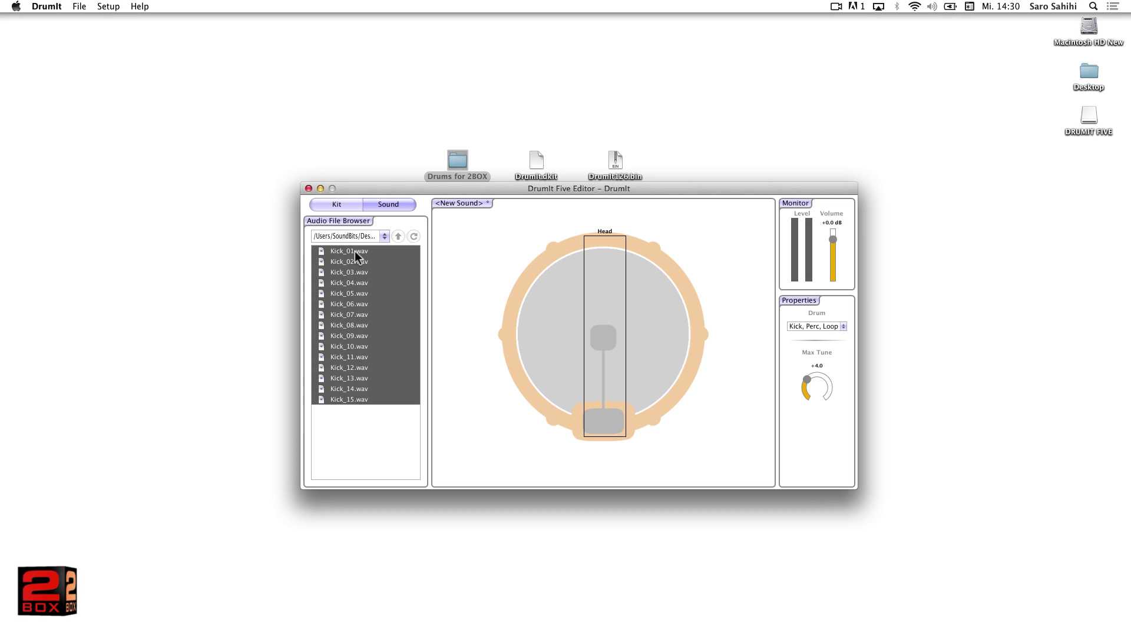
- Load Kick_01 through Kick_15.wav as layers on the Head zone and audition several layers
left_click_drag(354, 250, 604, 425)
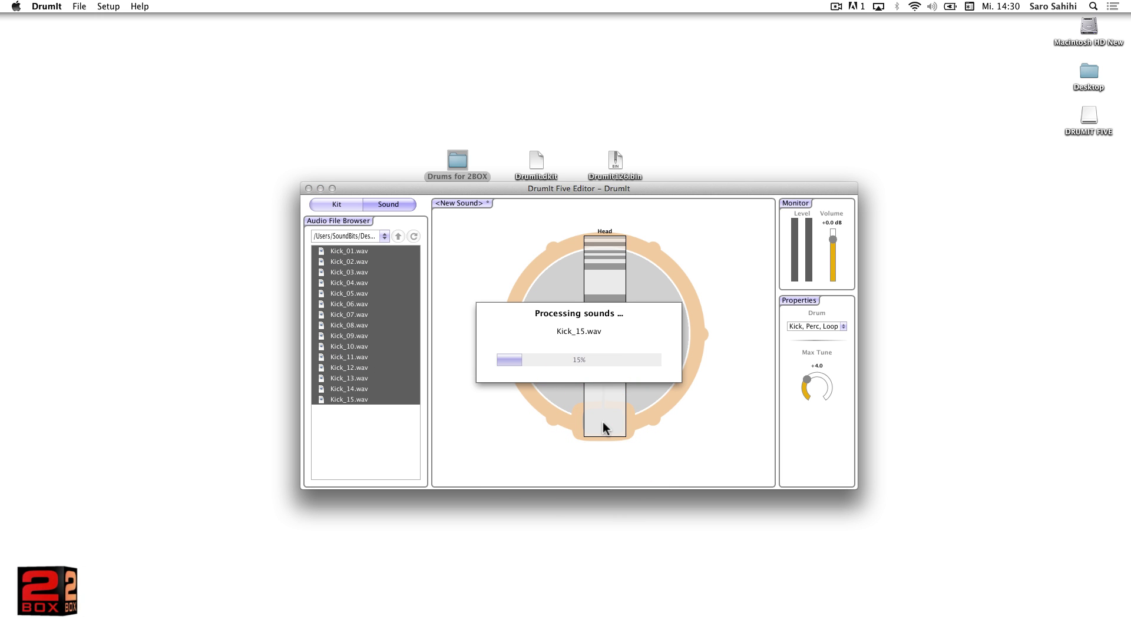
left_click(604, 421)
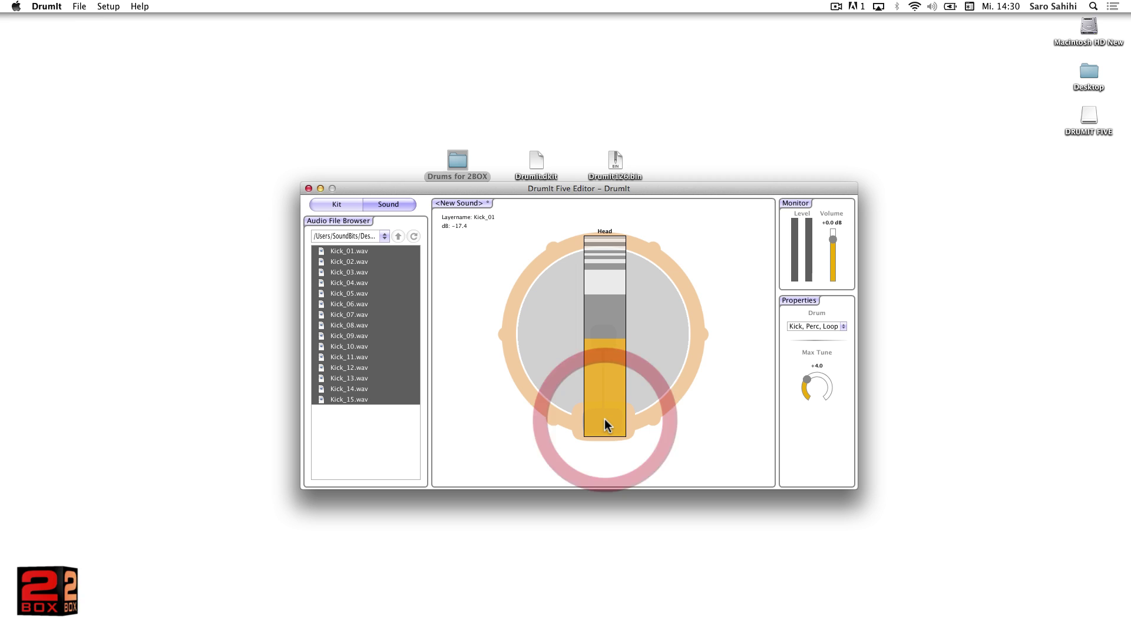
left_click(606, 333)
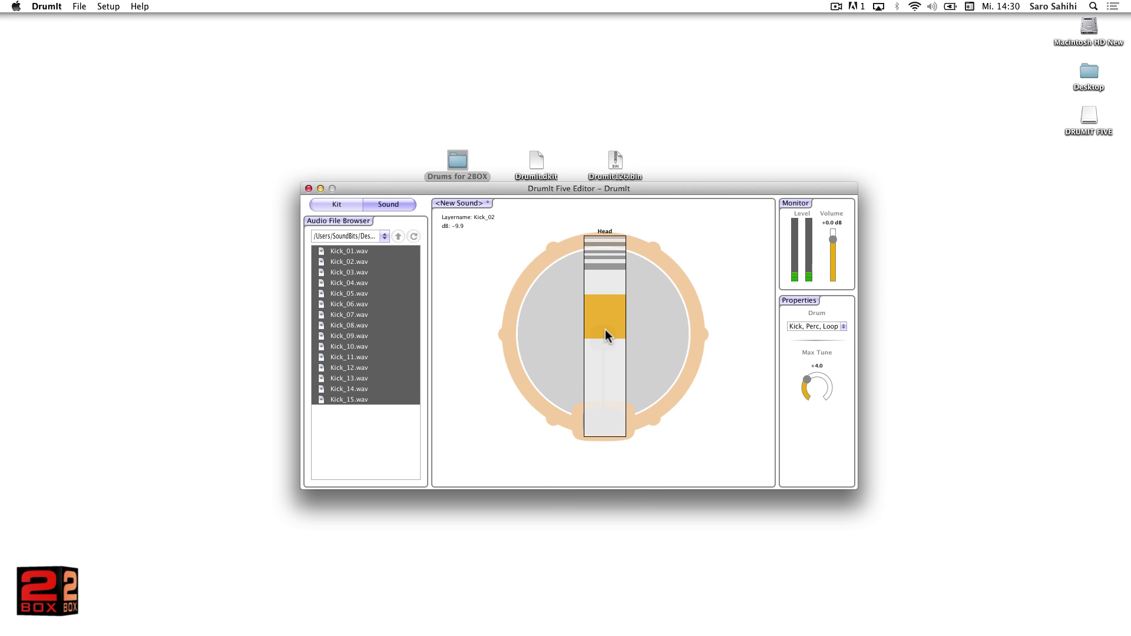
left_click(602, 284)
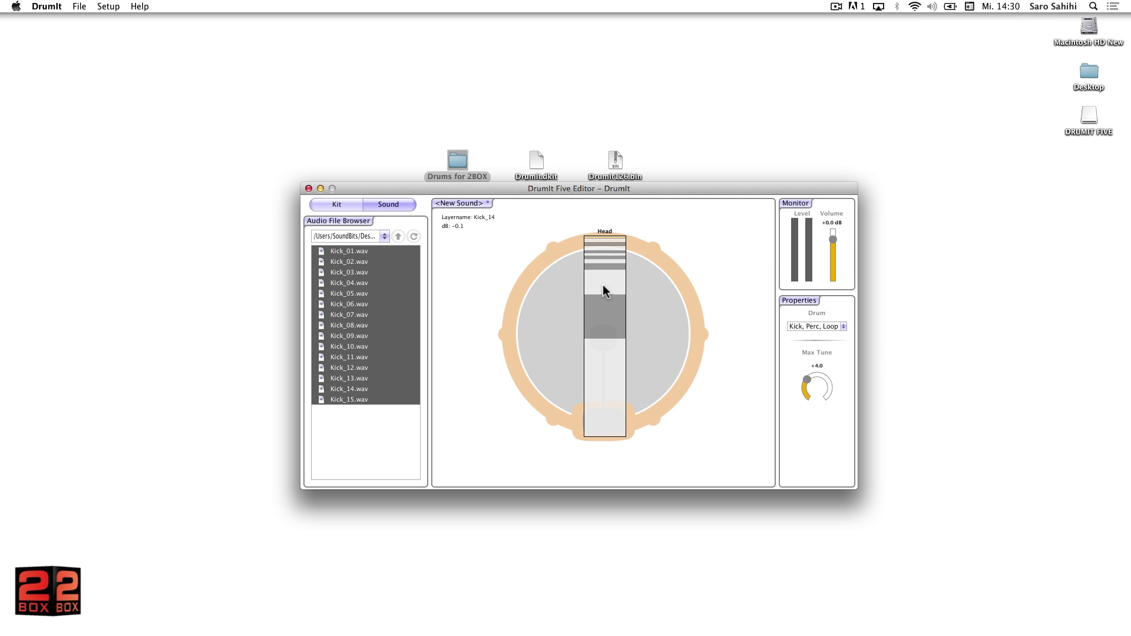
- Select all the kick layers on the head and delete them
left_click(595, 327)
left_click(553, 369)
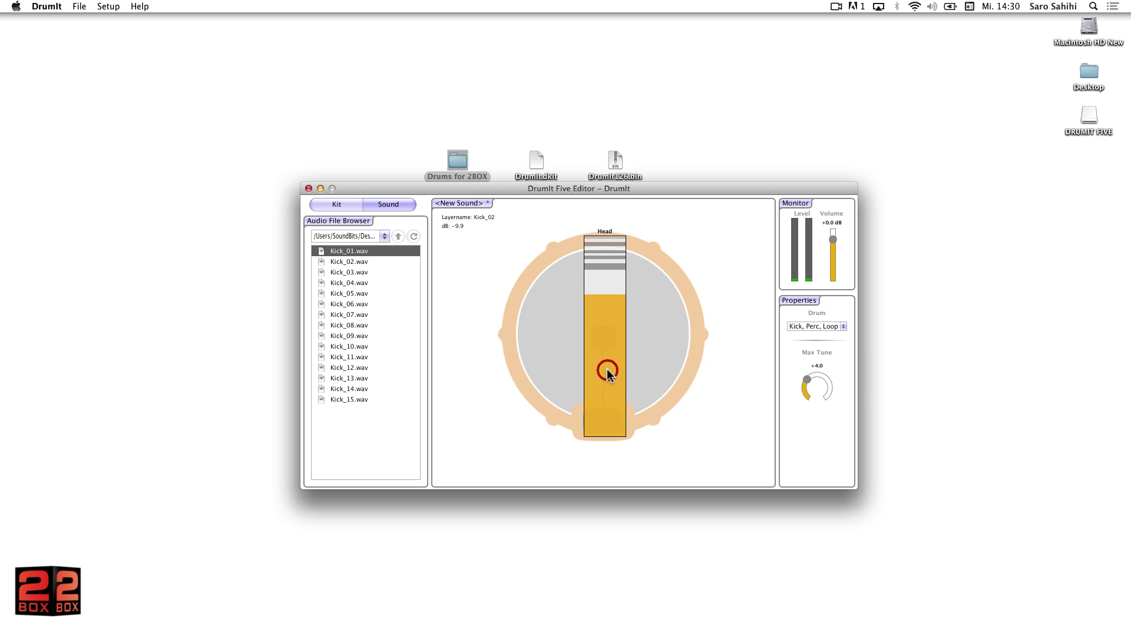
left_click_drag(601, 371, 550, 371)
left_click(553, 369)
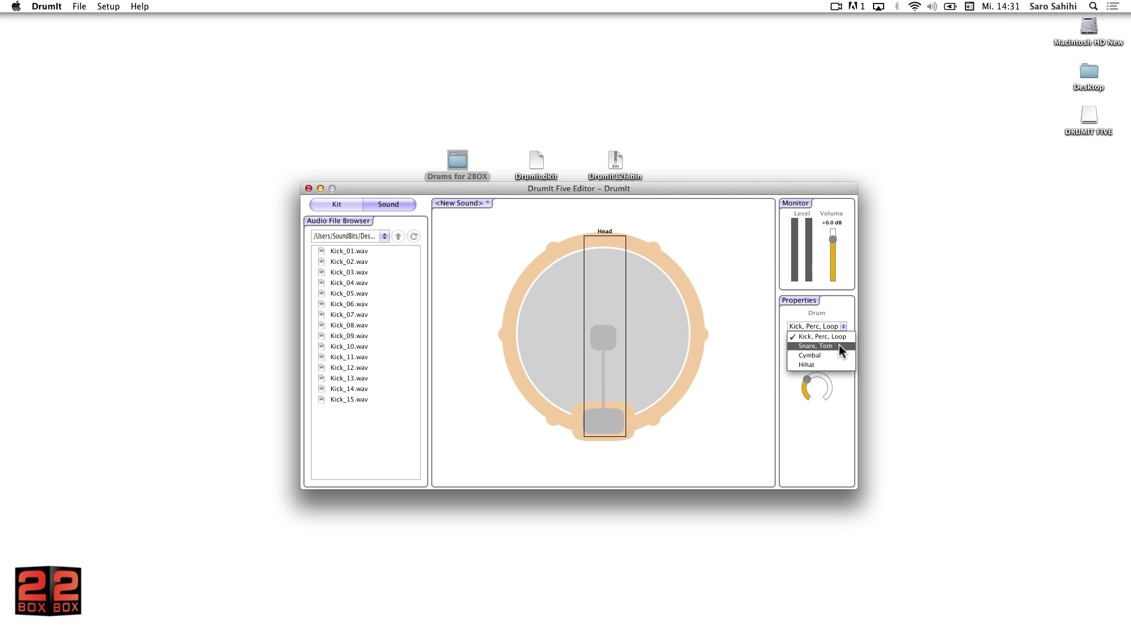
- Change the drum type to Snare, Tom and confirm the change
left_click(840, 346)
left_click(552, 370)
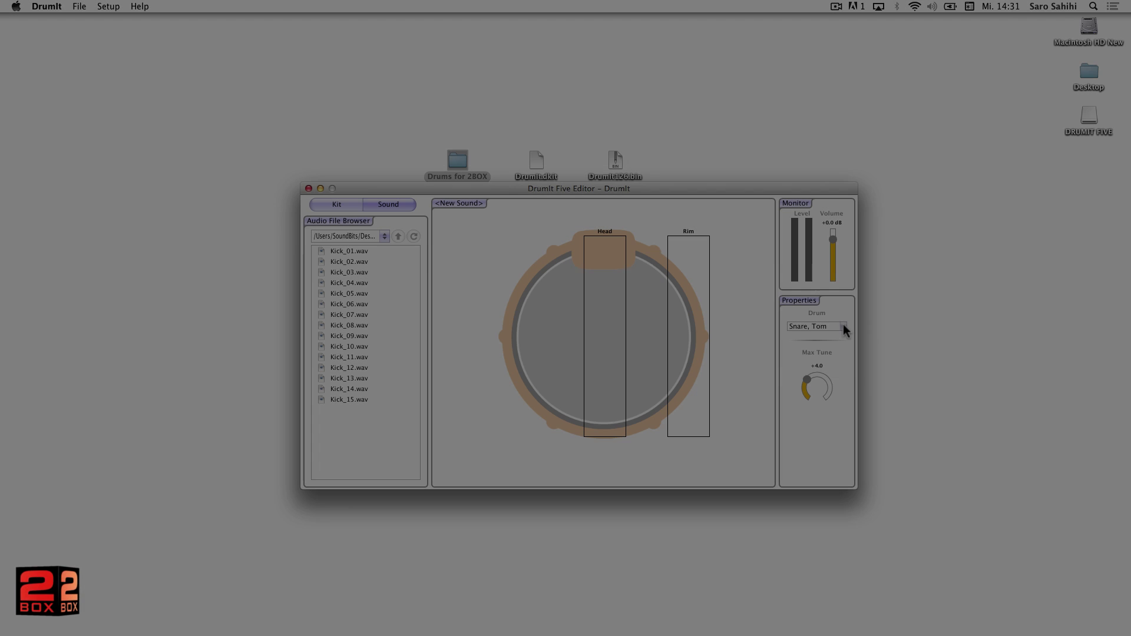
- Set the drum type to Cymbal from the Properties Drum popup
left_click(843, 325)
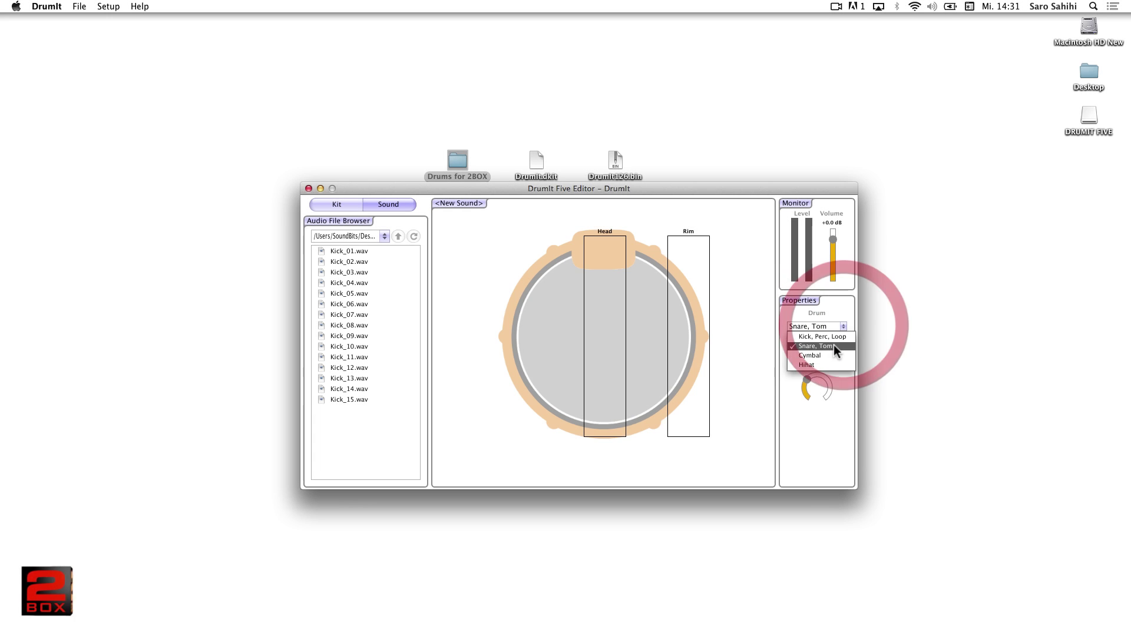
left_click(831, 353)
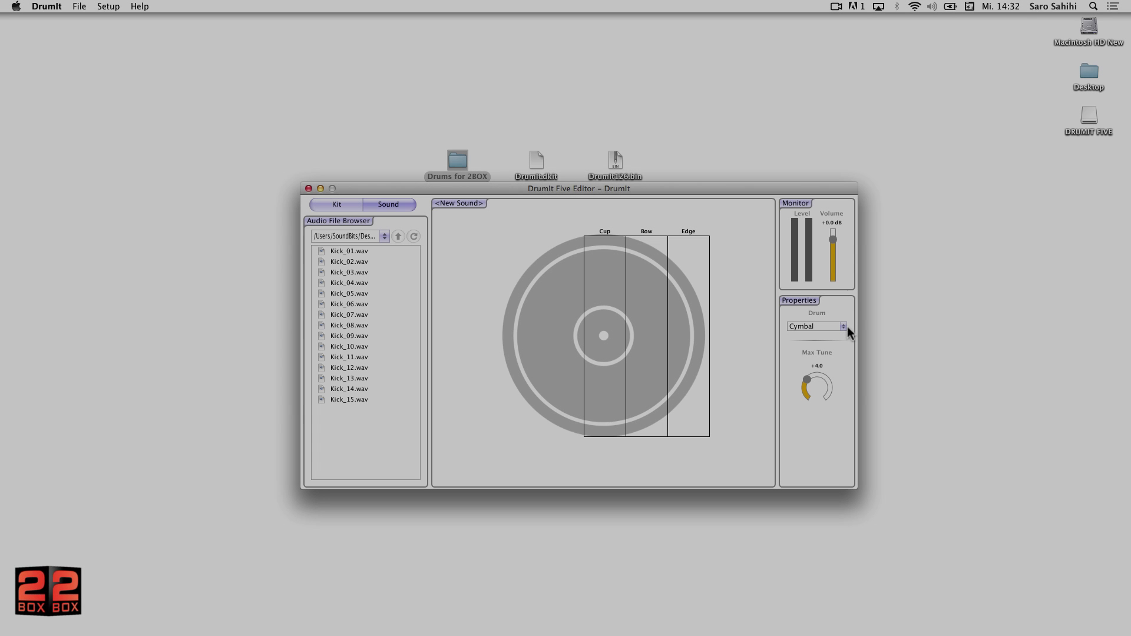
left_click(844, 327)
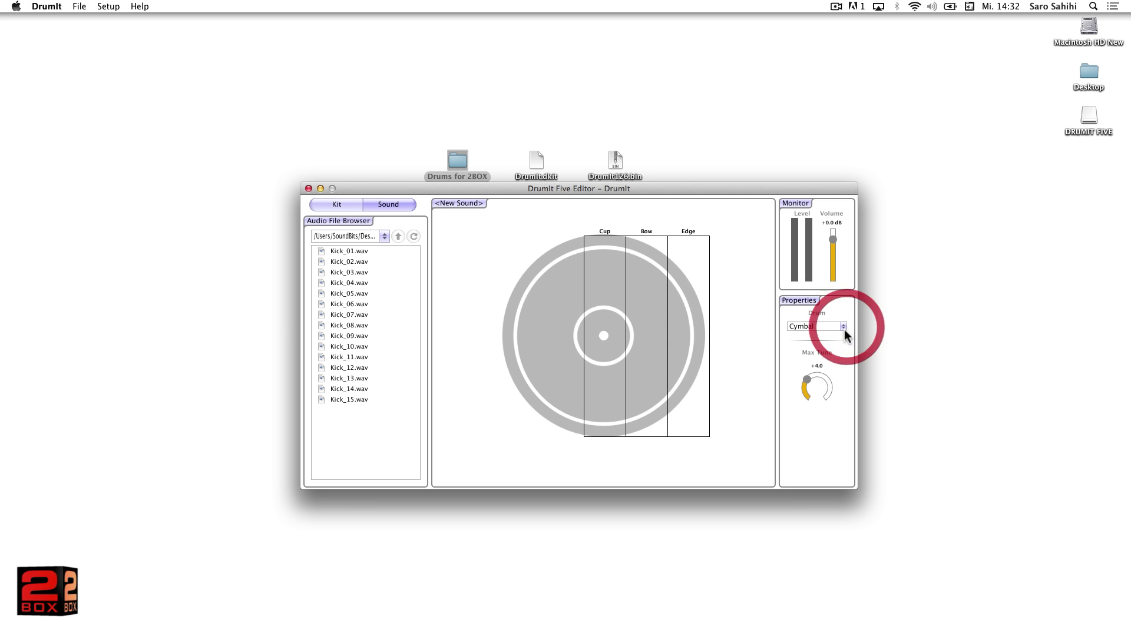
- Make the sound a Hihat configured with 2 Edge, 2 Bow and 1 Pedal types
left_click(839, 364)
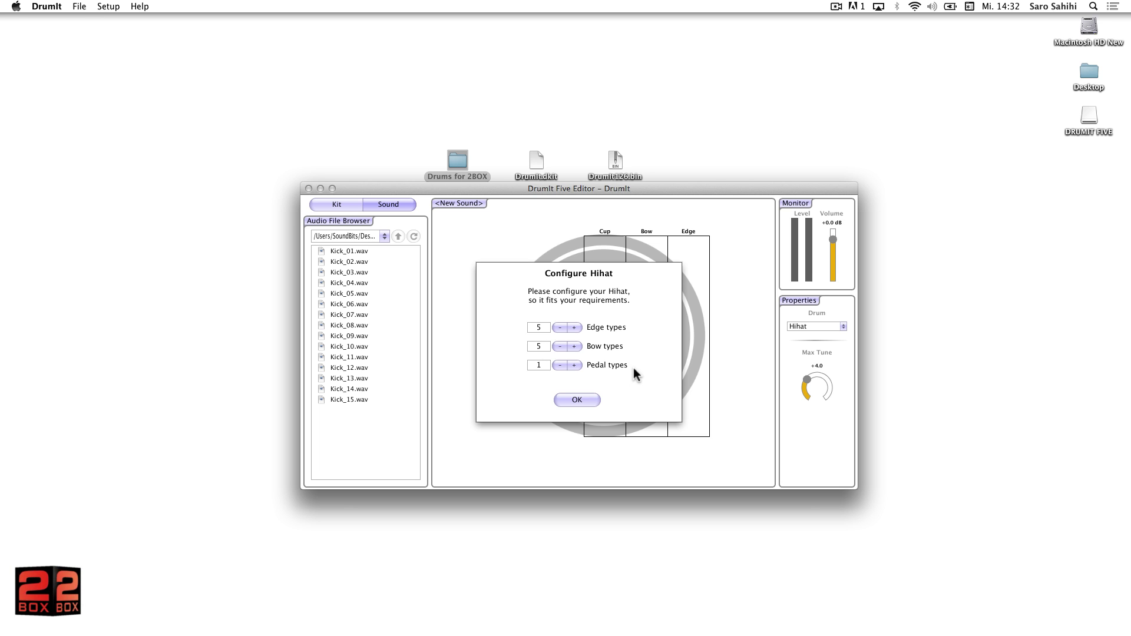
left_click(560, 328)
left_click(560, 327)
left_click(560, 346)
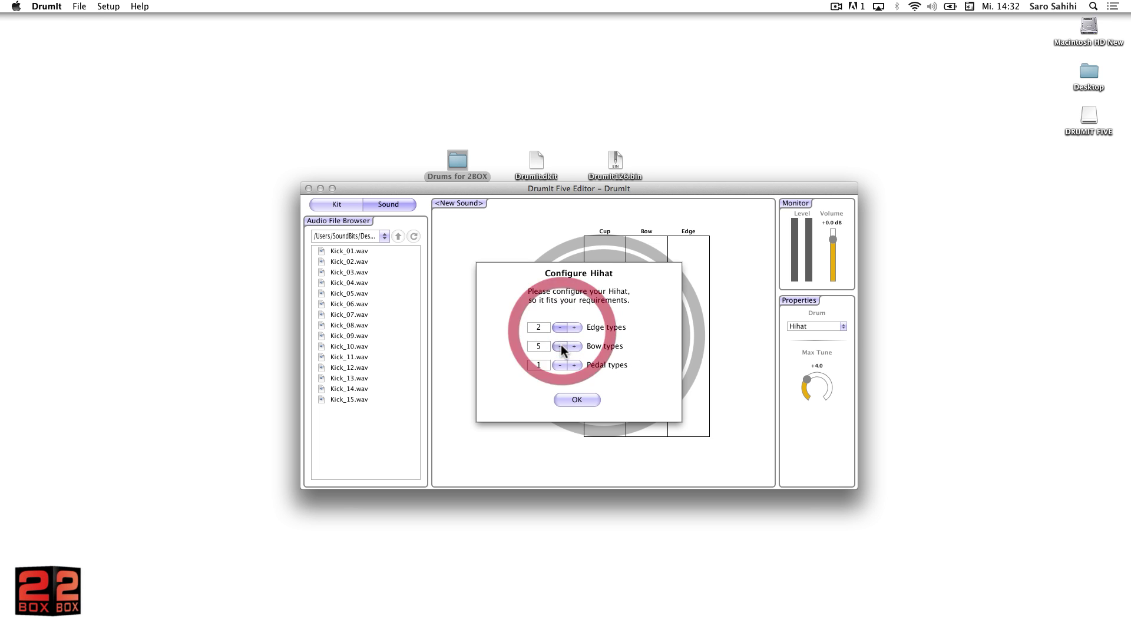
left_click(560, 346)
left_click(561, 346)
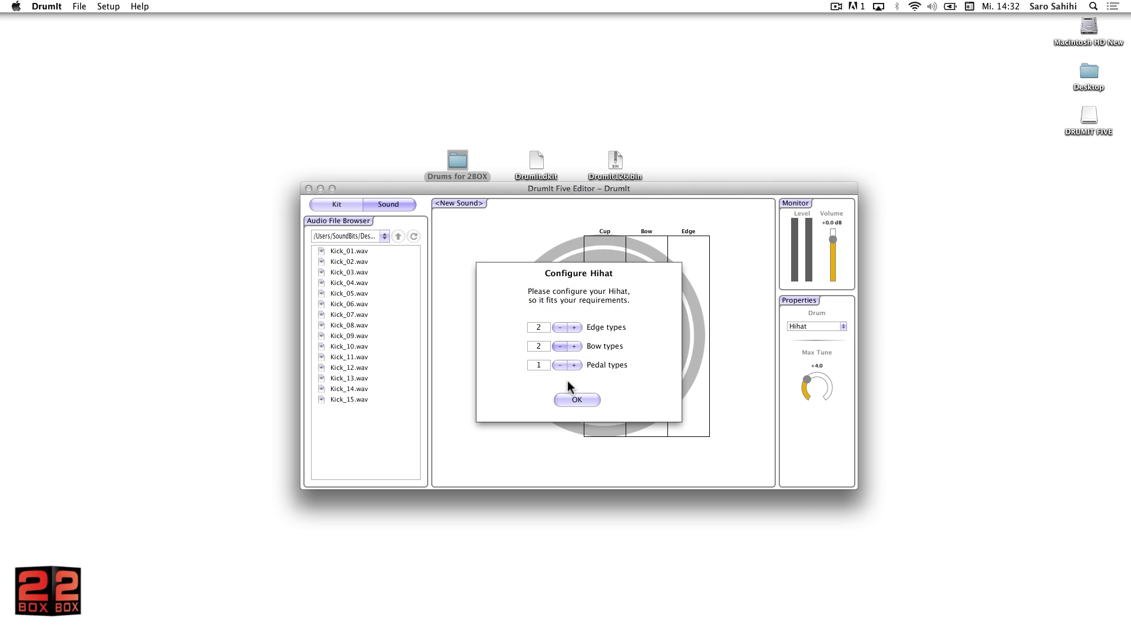
left_click(573, 400)
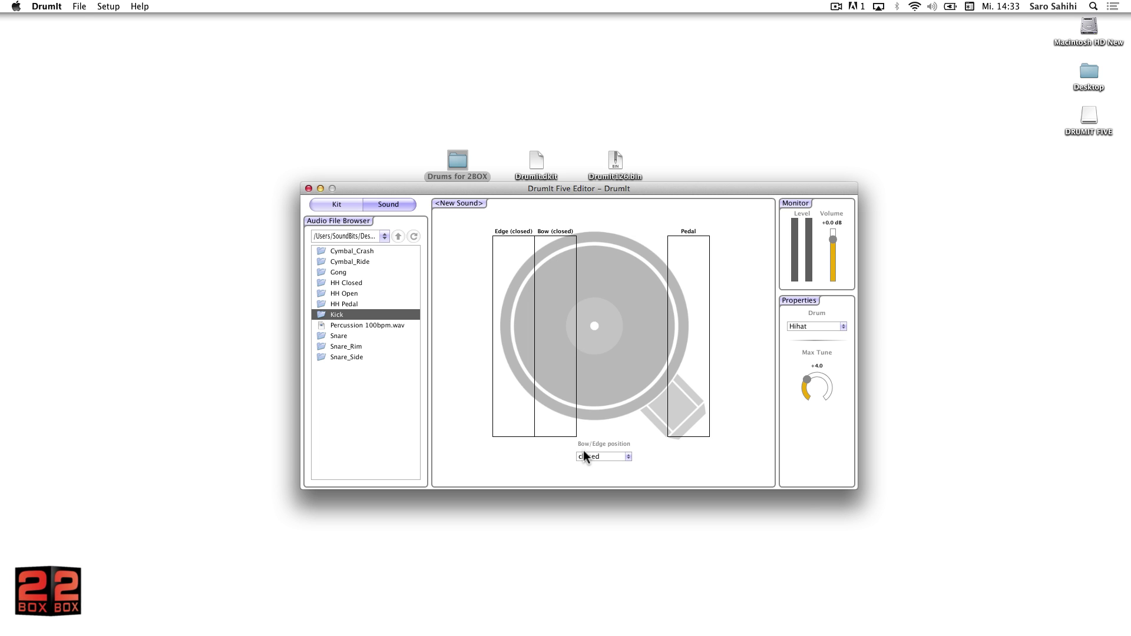
- Keep the Bow/Edge position on closed and browse to the HH Closed sample folder
left_click(584, 454)
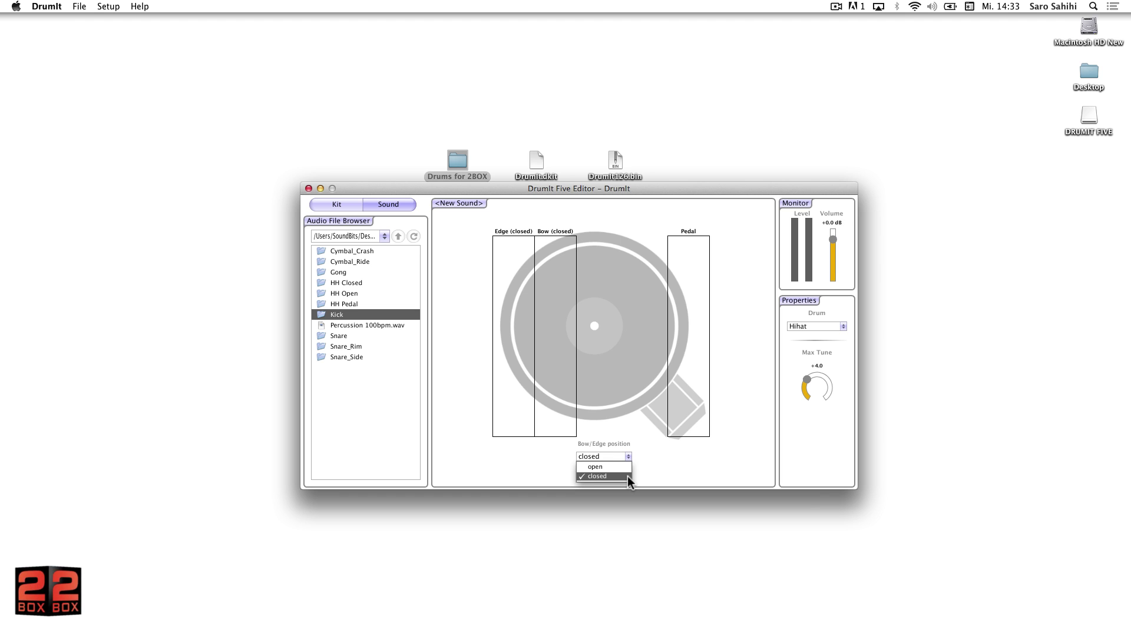
left_click(628, 476)
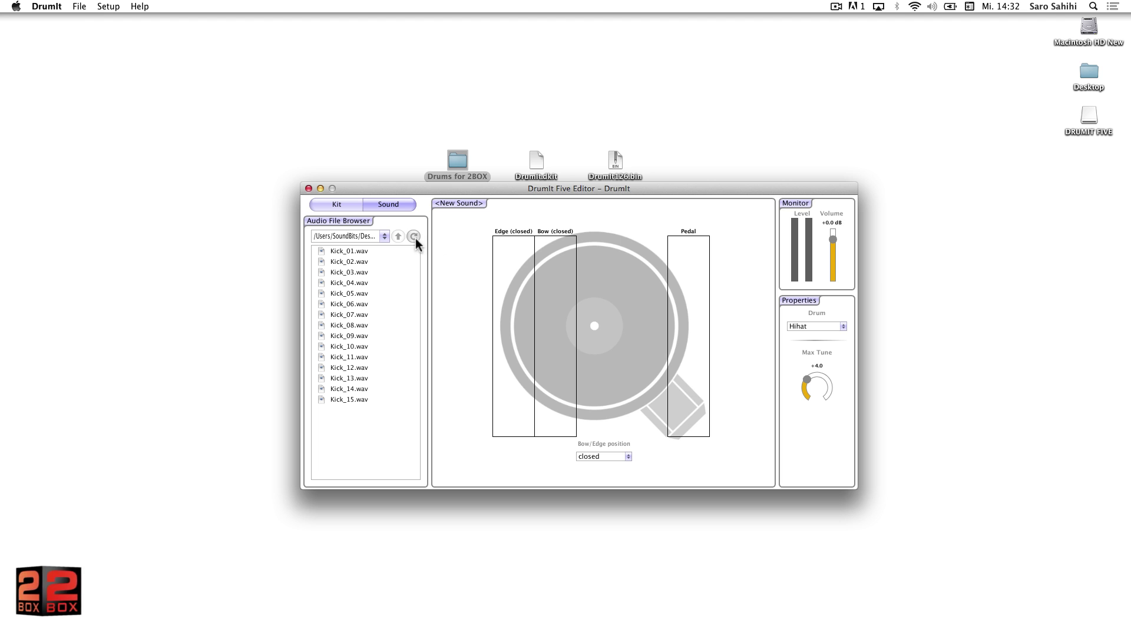
left_click(397, 236)
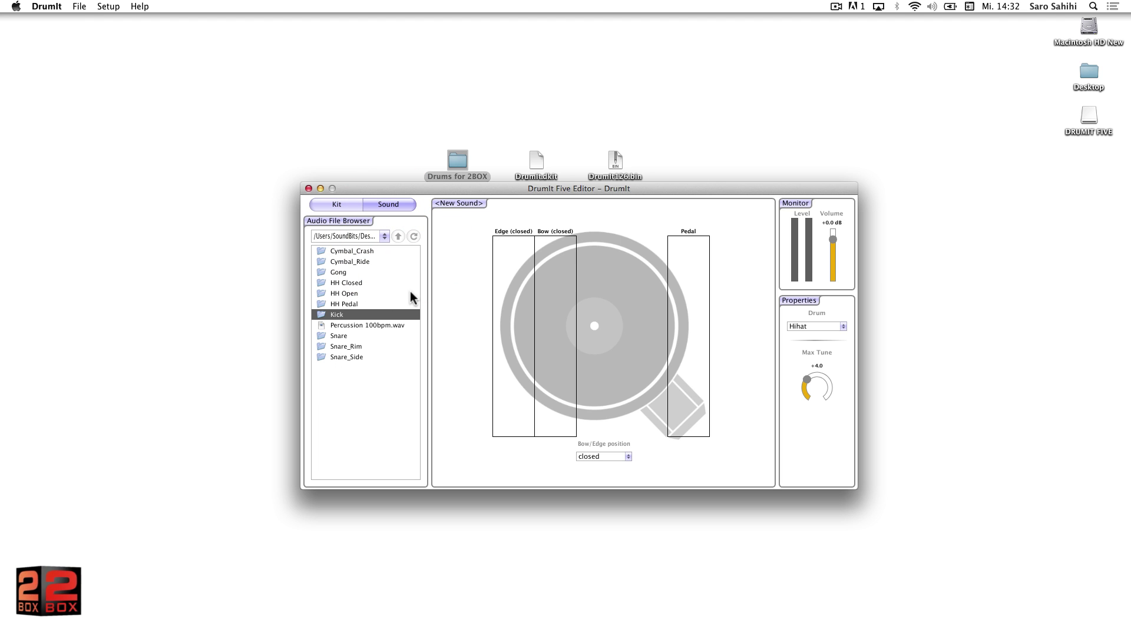
left_click(585, 452)
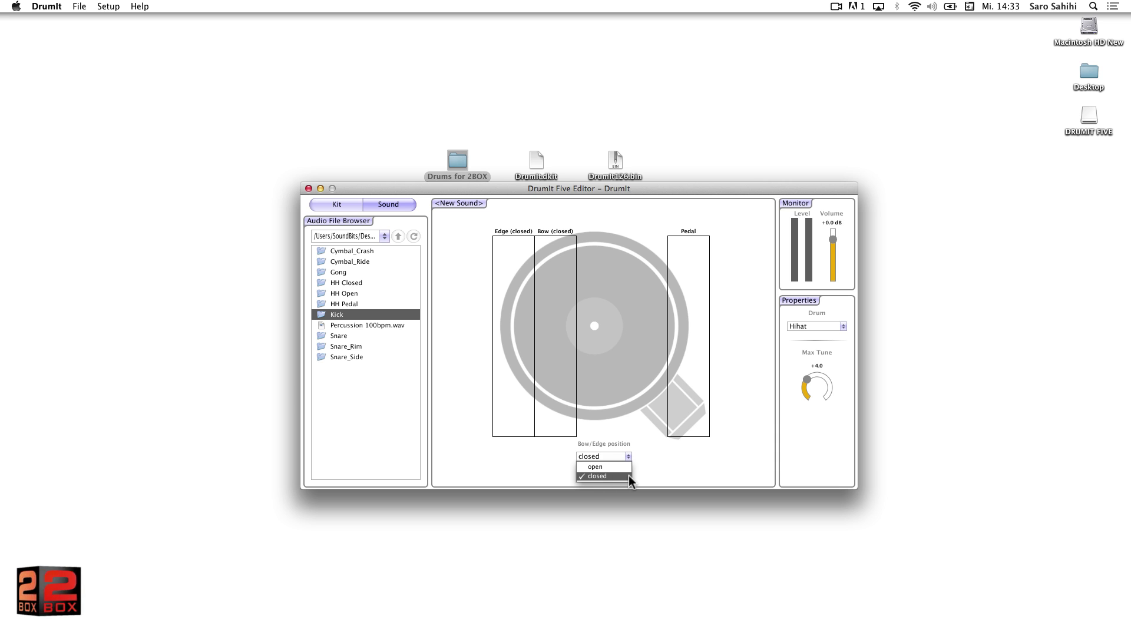
left_click(628, 476)
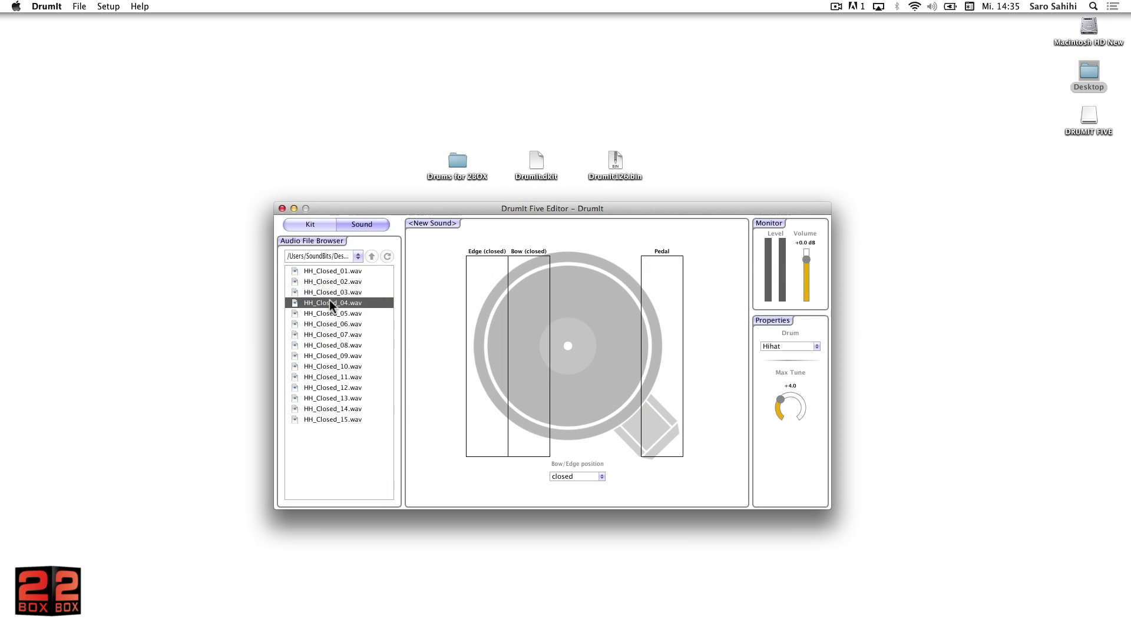
- Load all HH_Closed samples into Edge (closed), then switch the Bow/Edge position to open
key("super+a")
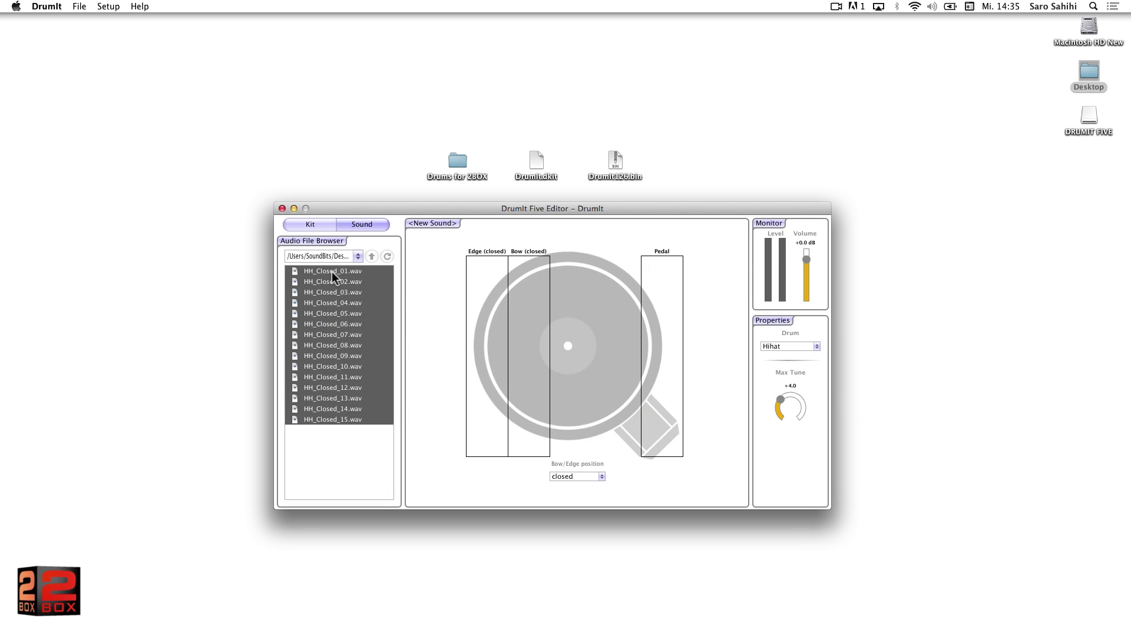
left_click_drag(332, 271, 482, 296)
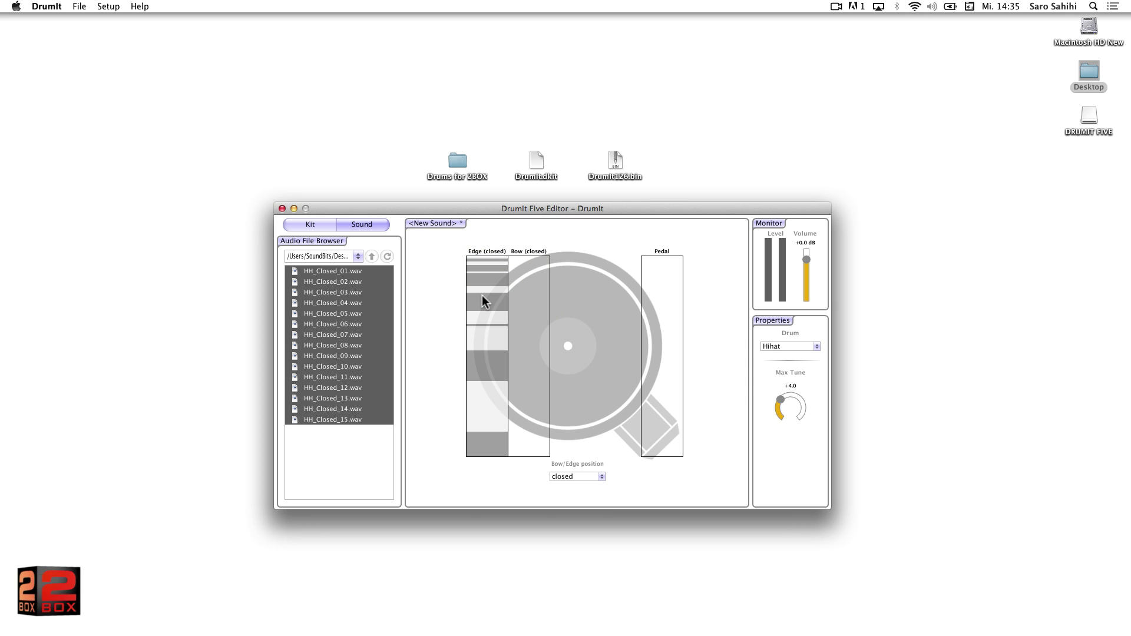
left_click(593, 476)
left_click(593, 487)
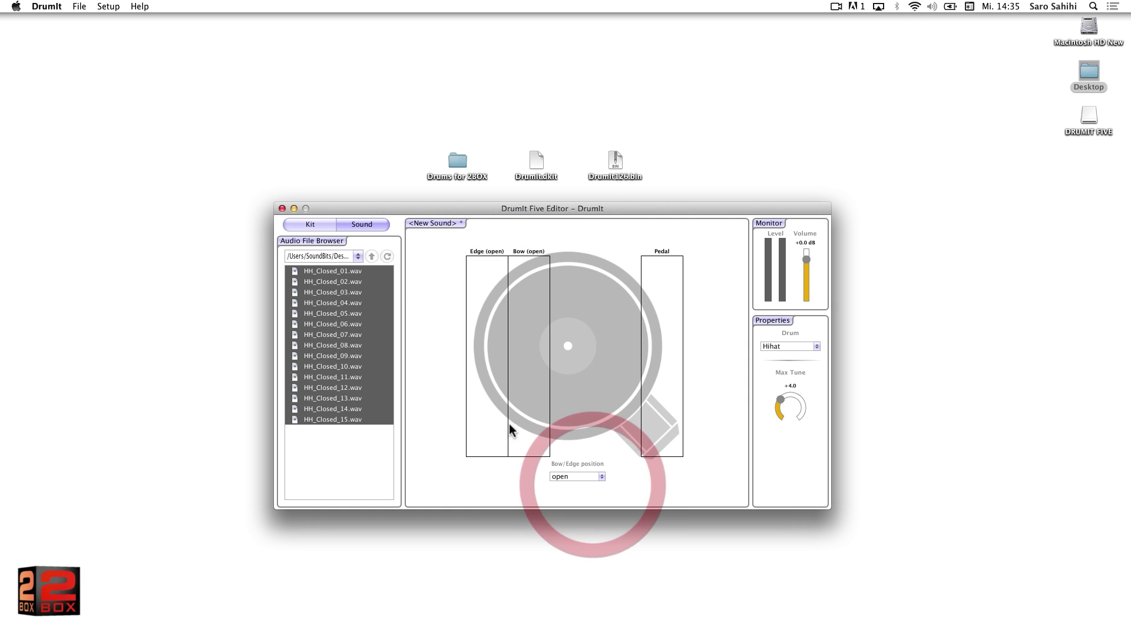
- Load all HH_Open samples from the HH Open folder into the Edge (open) zone
left_click(372, 257)
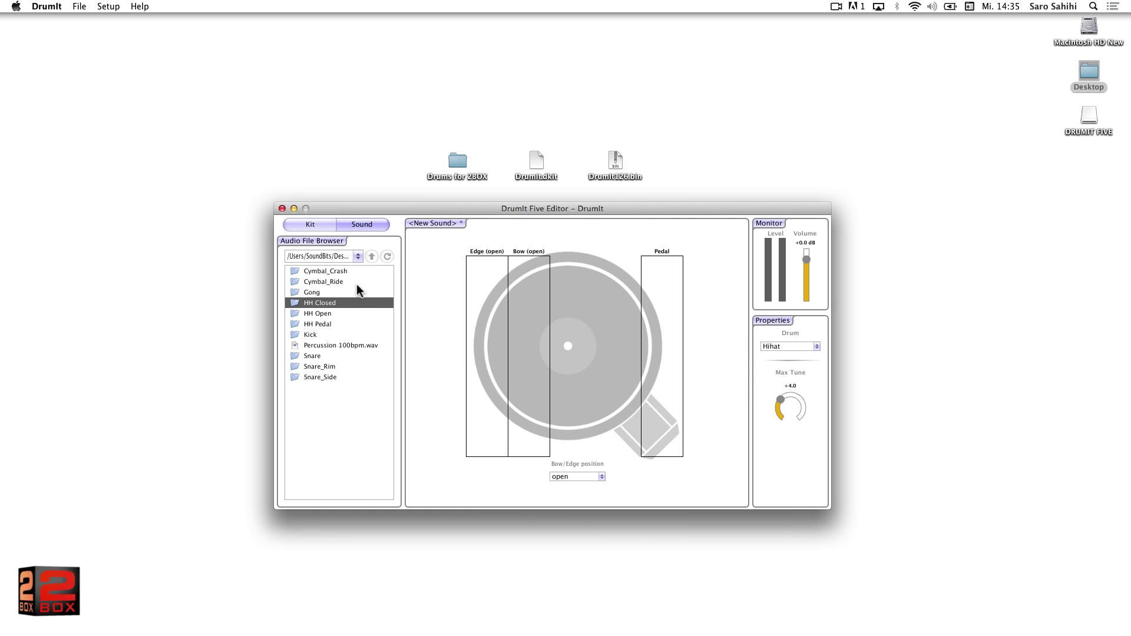
left_click(327, 314)
double_click(327, 313)
key("super+a")
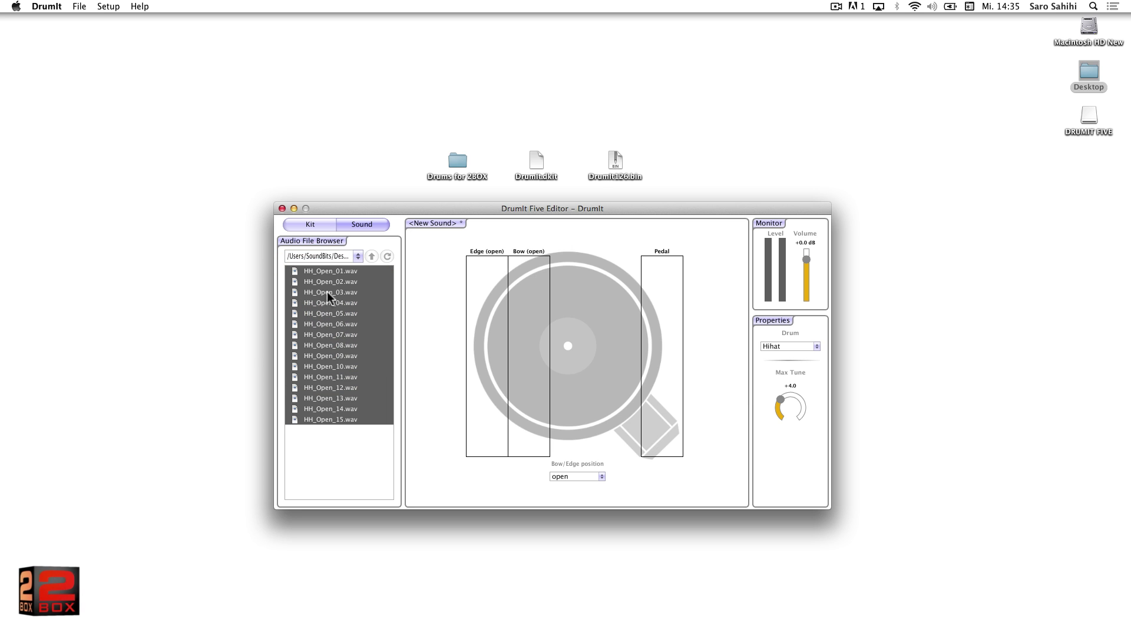
left_click_drag(332, 270, 482, 293)
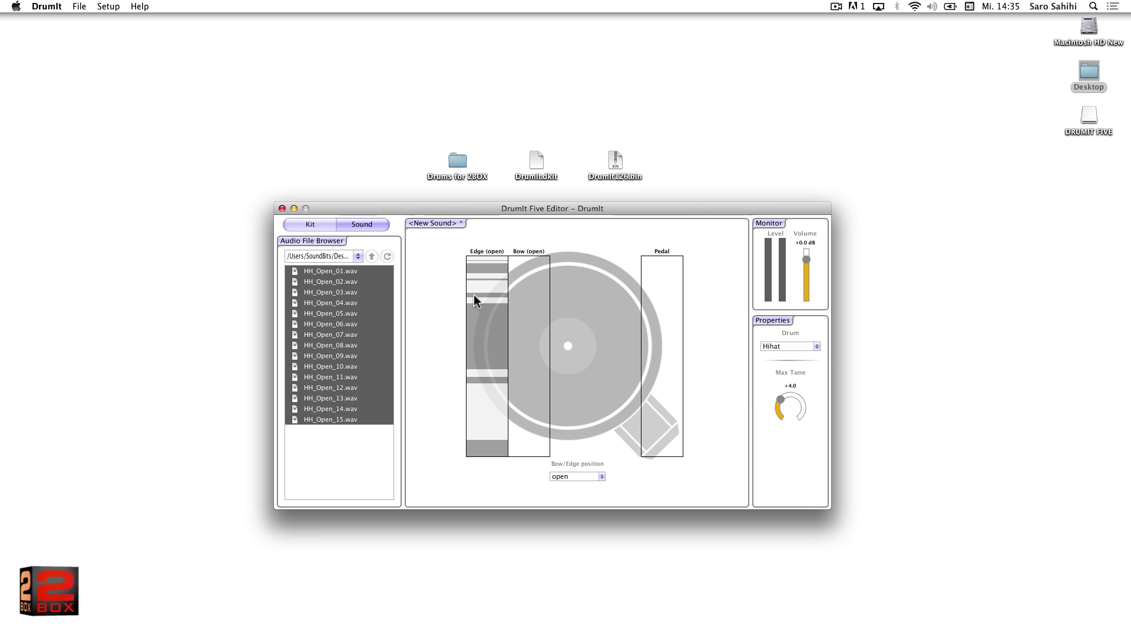
- Load all HH_Pedal samples into the Pedal zone and check the top Edge (open) layer
left_click(370, 255)
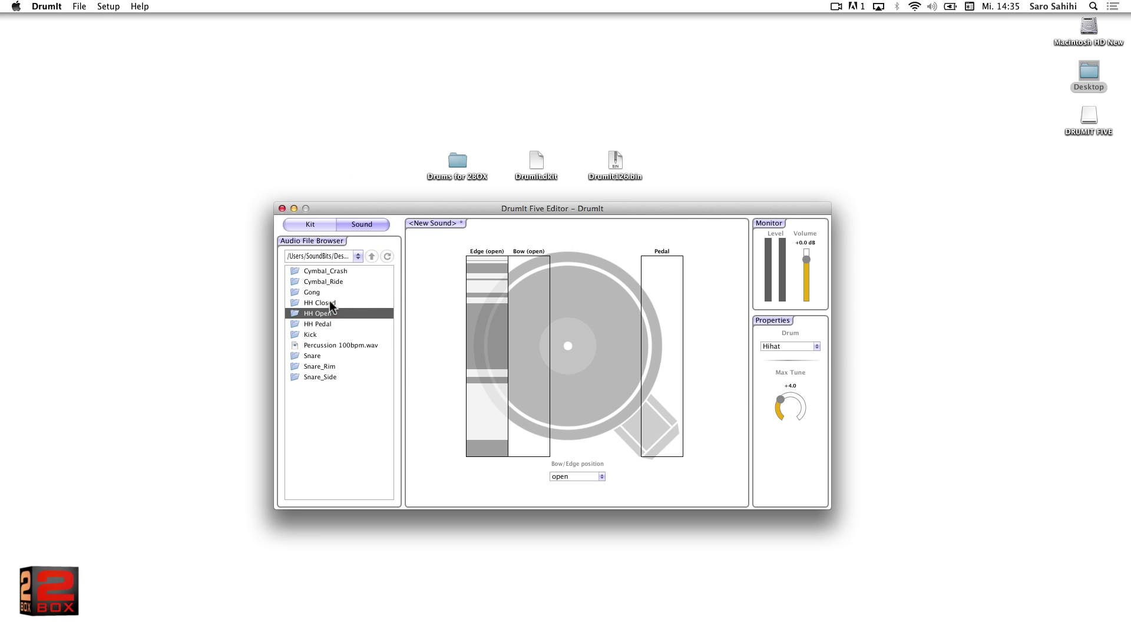
double_click(320, 324)
key("super+a")
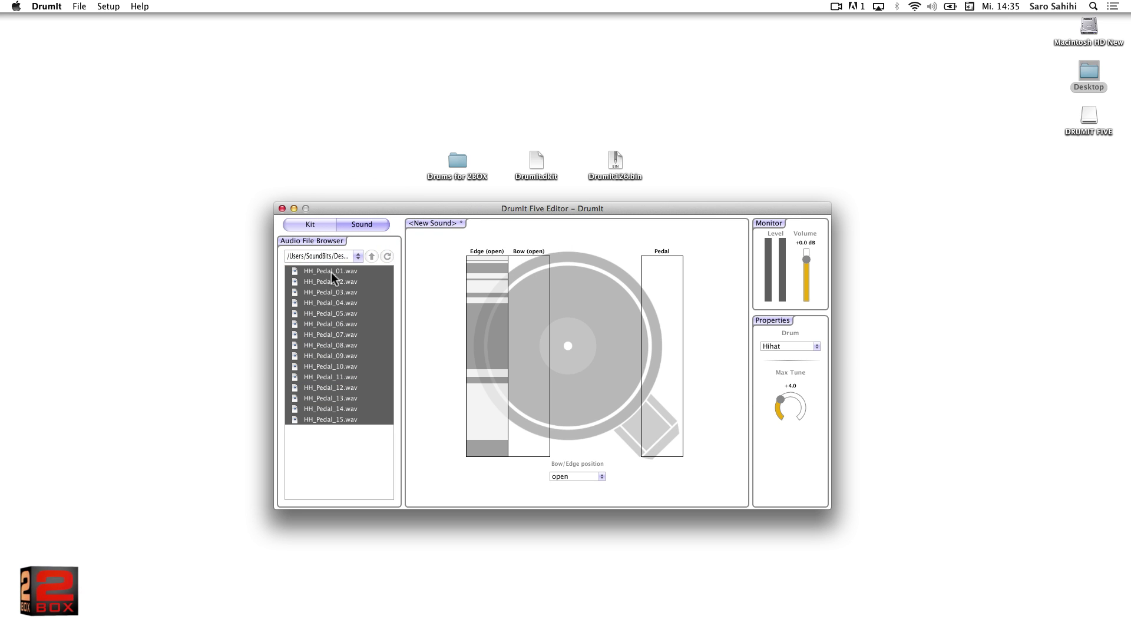
left_click_drag(331, 271, 650, 291)
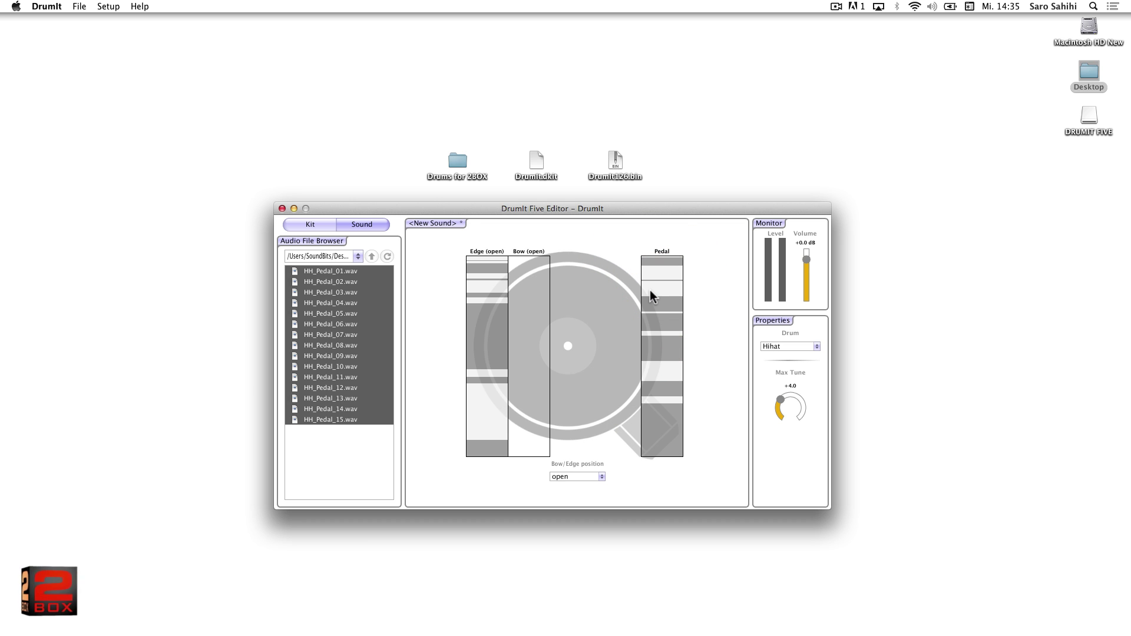
left_click(489, 344)
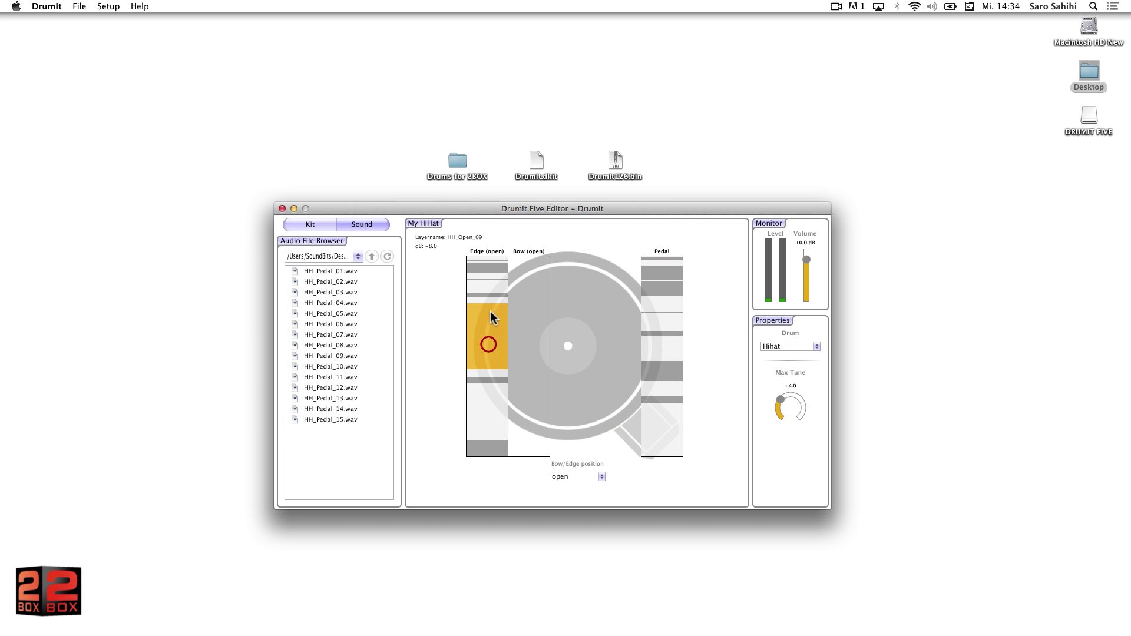
left_click(490, 259)
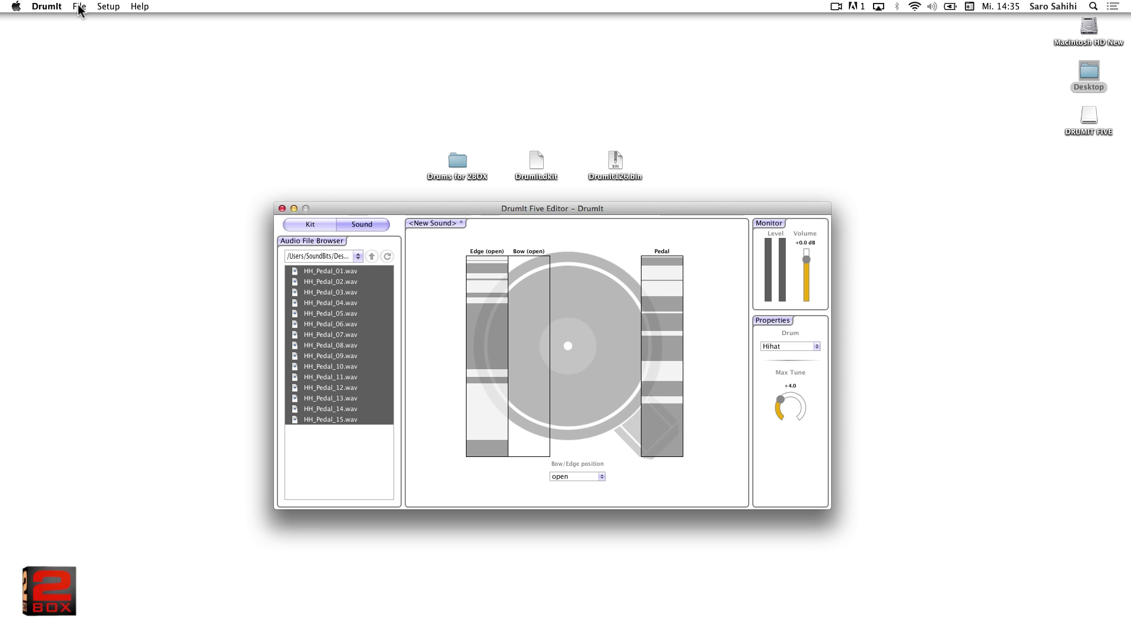
- Save the sound as MyHiHat.dsnd on the desktop (Schreibtisch)
left_click(79, 7)
left_click(94, 50)
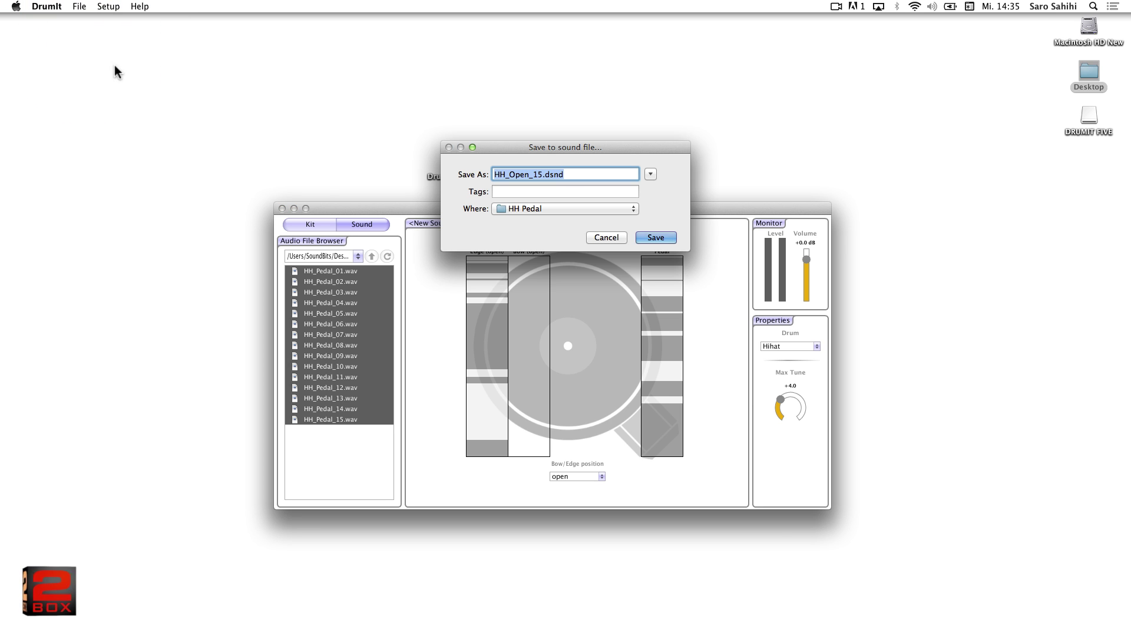
left_click(650, 174)
left_click(421, 246)
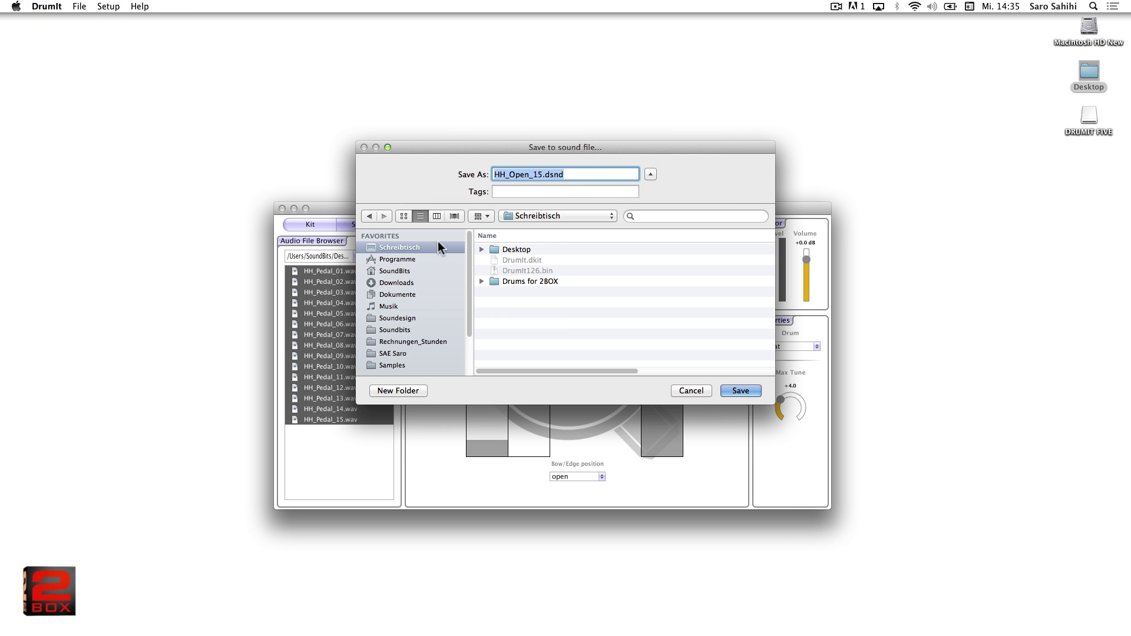
type("MyHiHat")
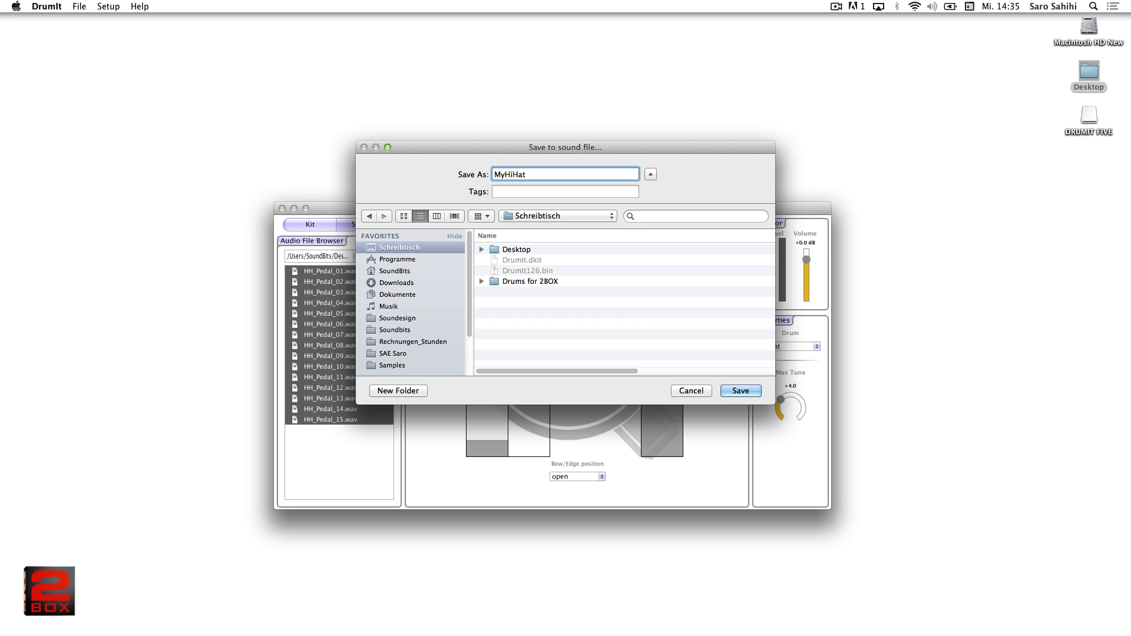
left_click(733, 383)
left_click(1089, 161)
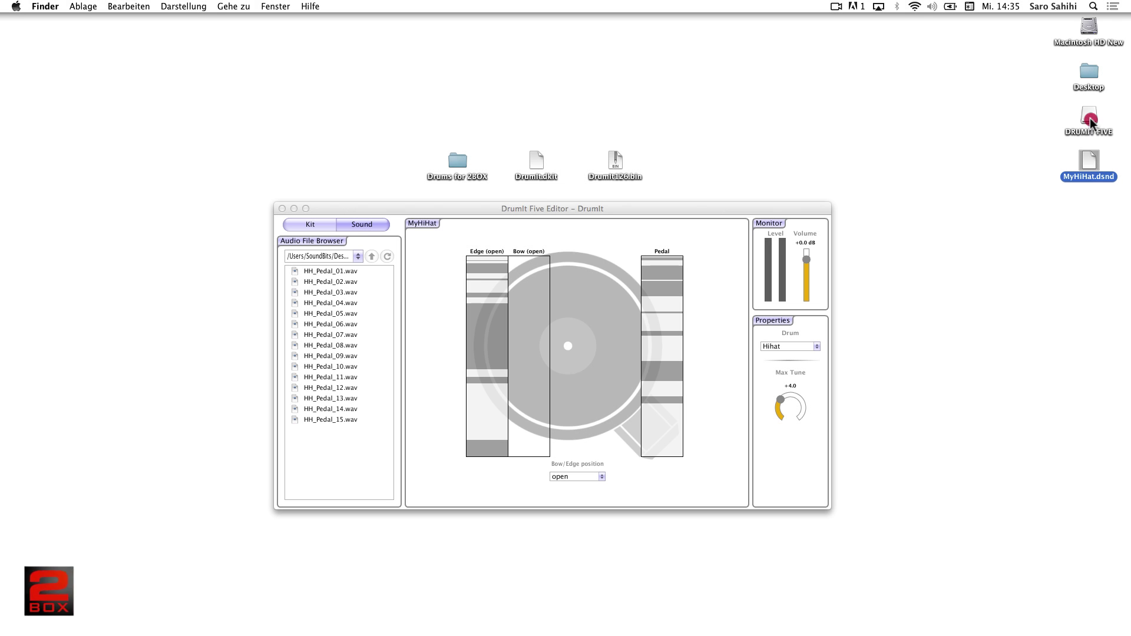
- Copy MyHiHat.dsnd from the desktop into DRUMIT FIVE's Cymbal/Hihat folder, then close the drive window
double_click(1090, 121)
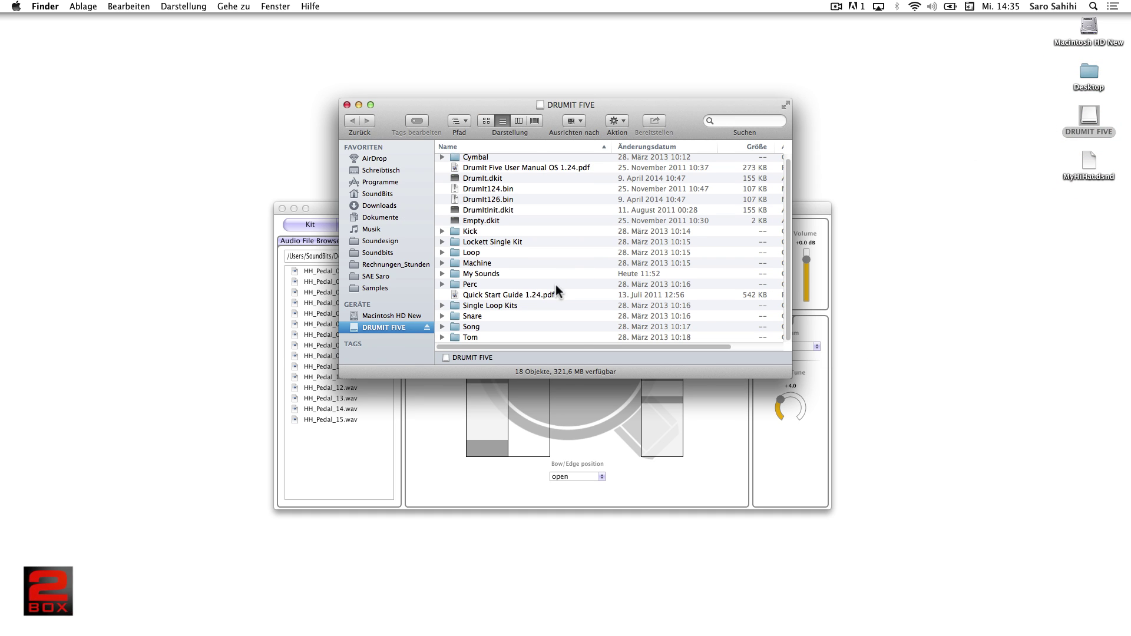
left_click(442, 160)
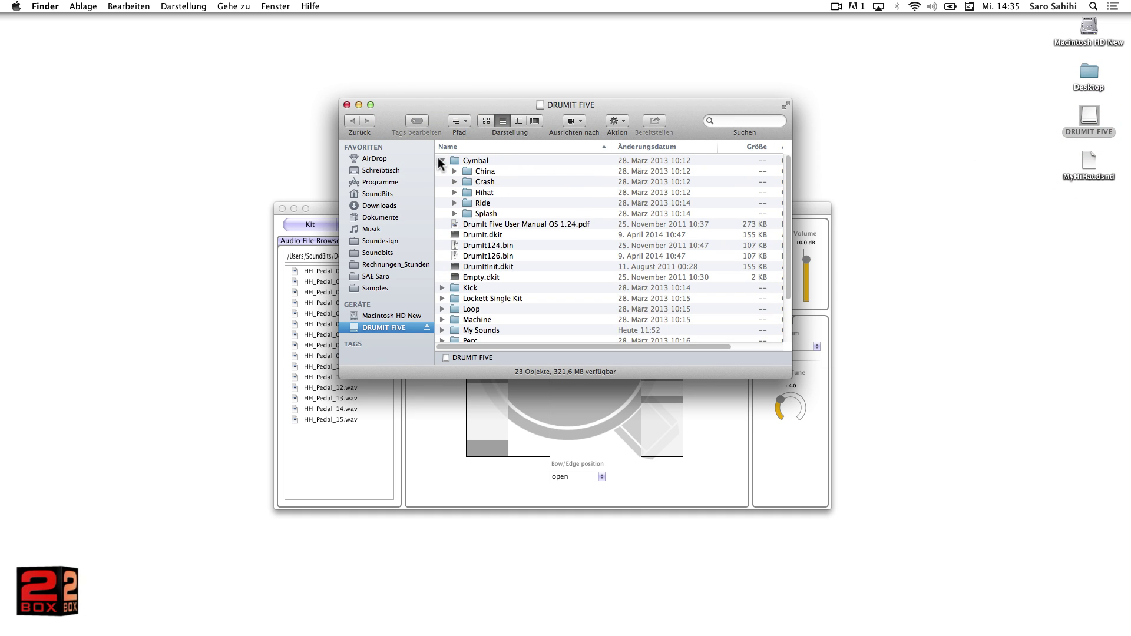
left_click(454, 192)
left_click_drag(1083, 164, 480, 193)
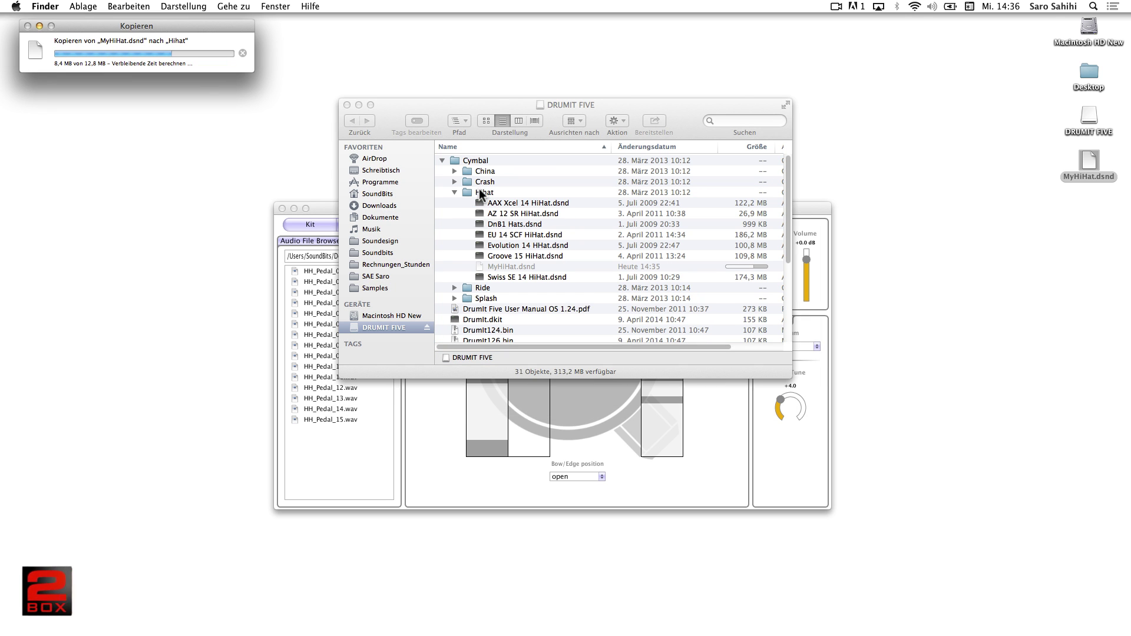
left_click(346, 105)
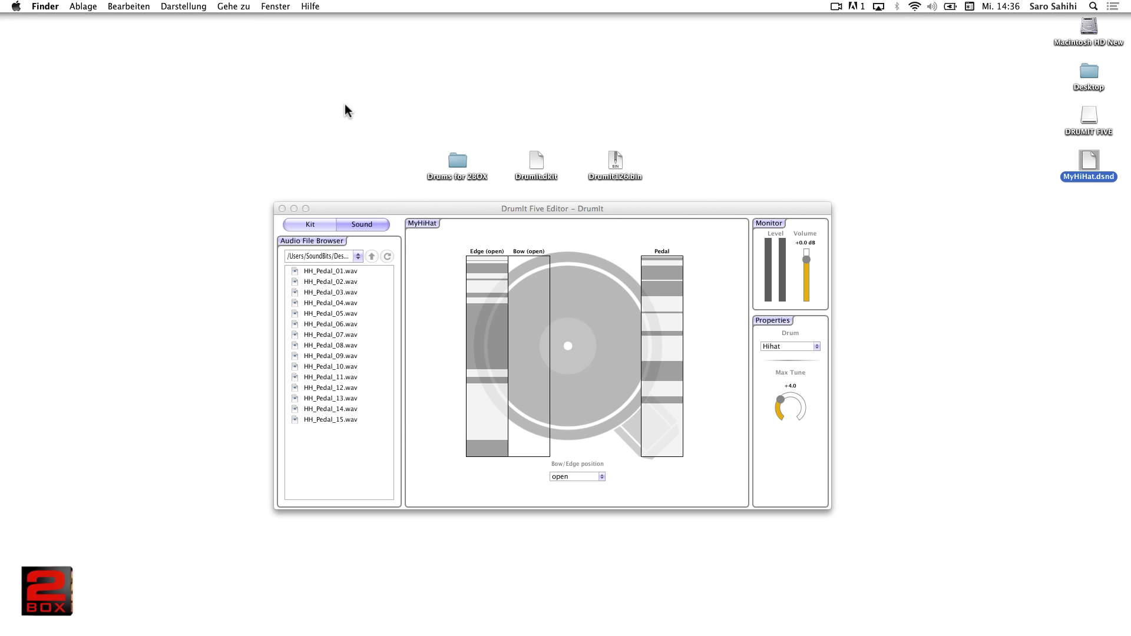